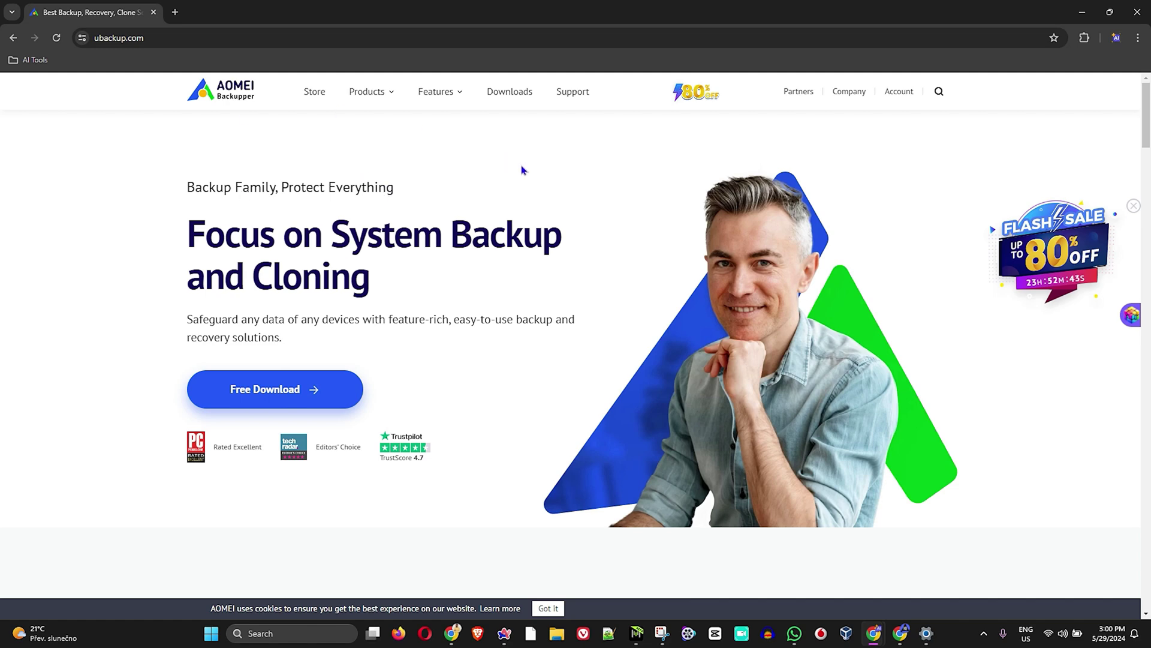
pyautogui.moveTo(367, 92)
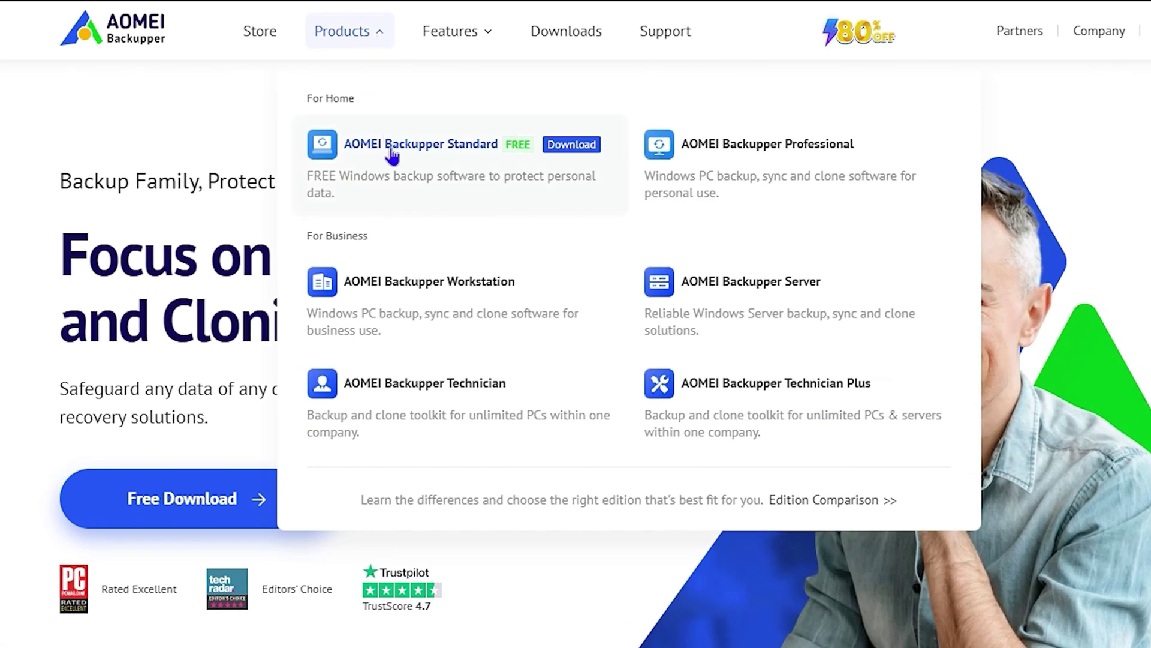
pyautogui.click(399, 149)
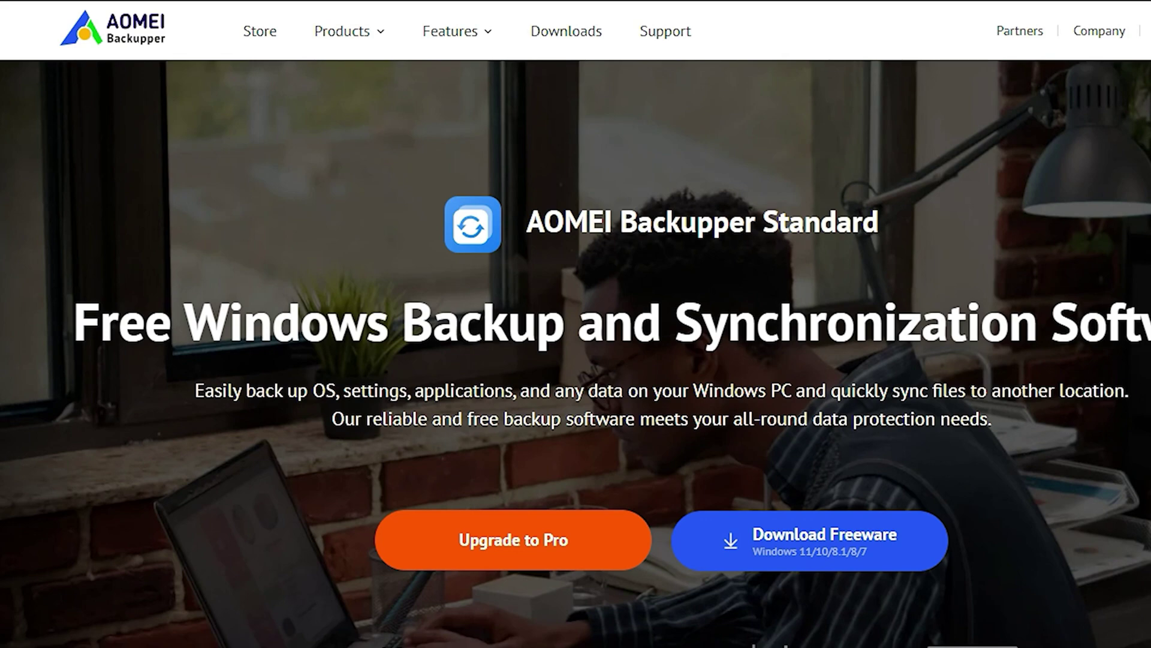
pyautogui.click(137, 33)
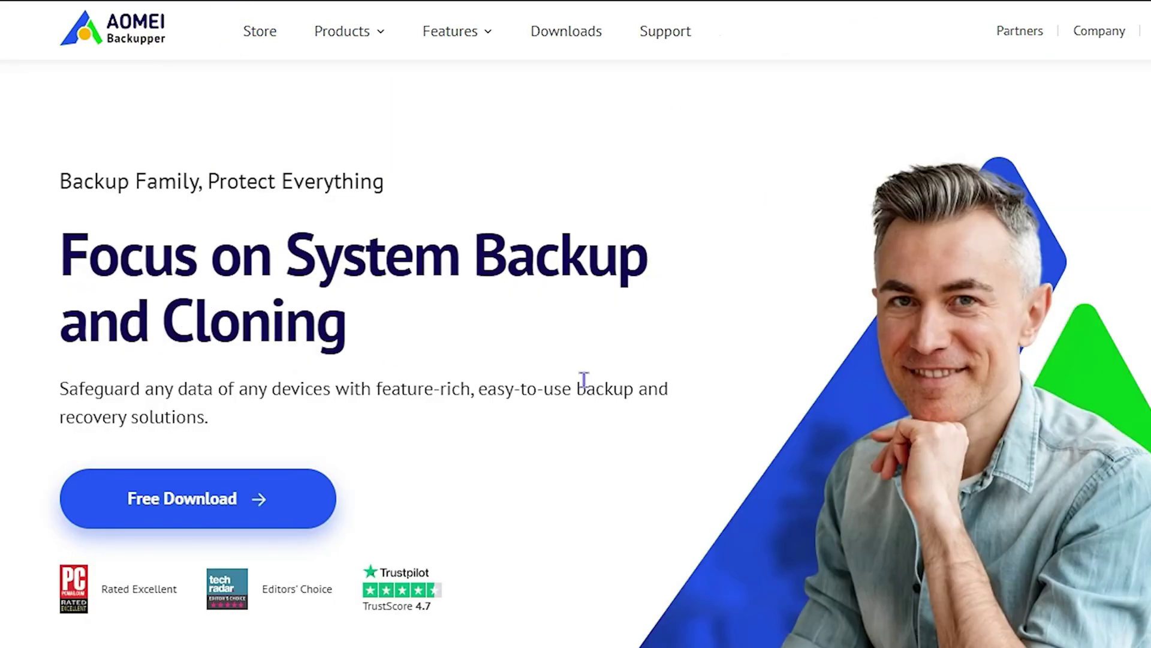
# Review the AOMEI Backupper overview on the home page and highlight the line listing supported Windows versions.
pyautogui.scroll(-5, 593, 420)
pyautogui.scroll(-3, 718, 423)
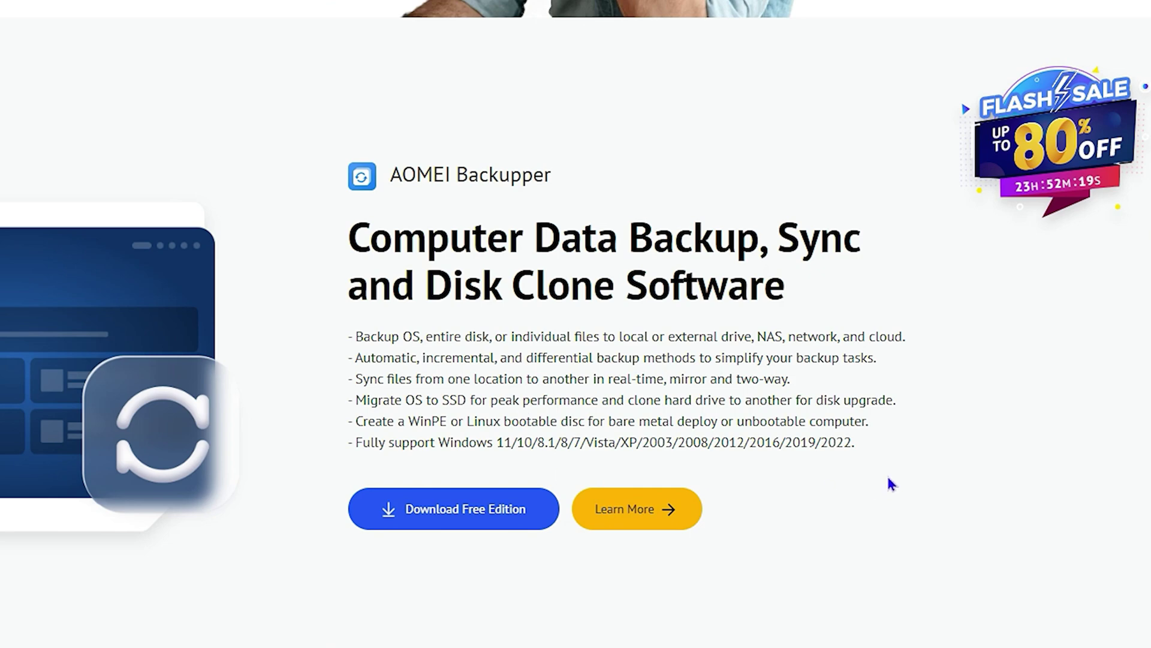
pyautogui.moveTo(864, 446); pyautogui.dragTo(487, 444)
pyautogui.scroll(5, 355, 343)
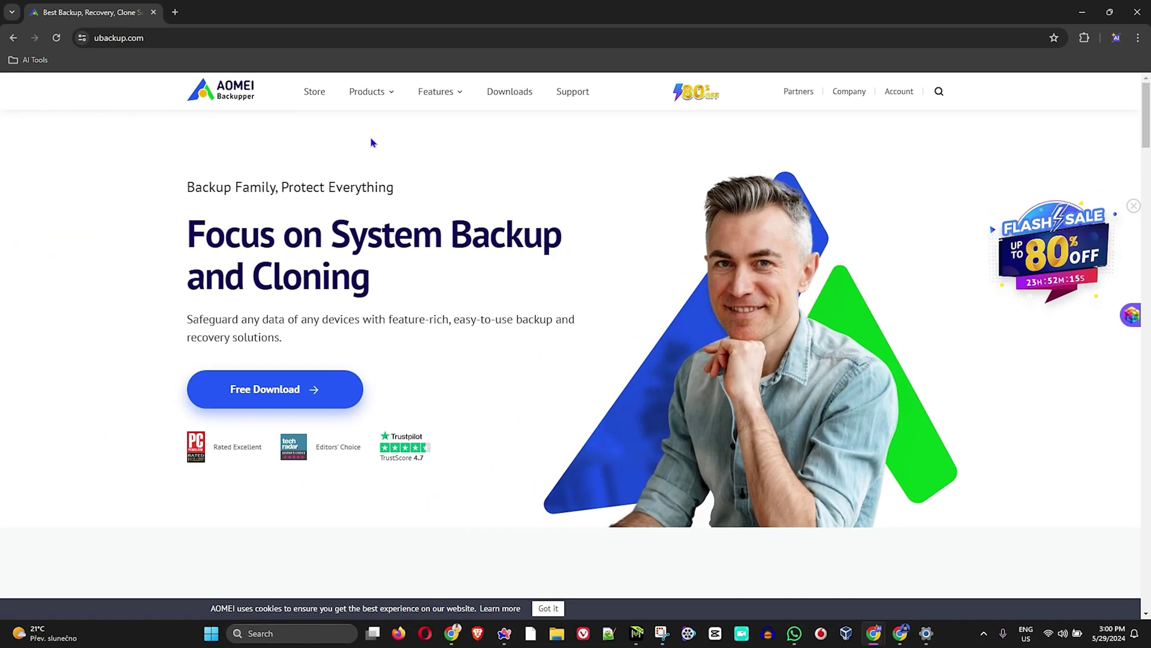
# Open the AOMEI Backupper Standard product page and review its backup, restore and data duplication features.
pyautogui.moveTo(367, 91)
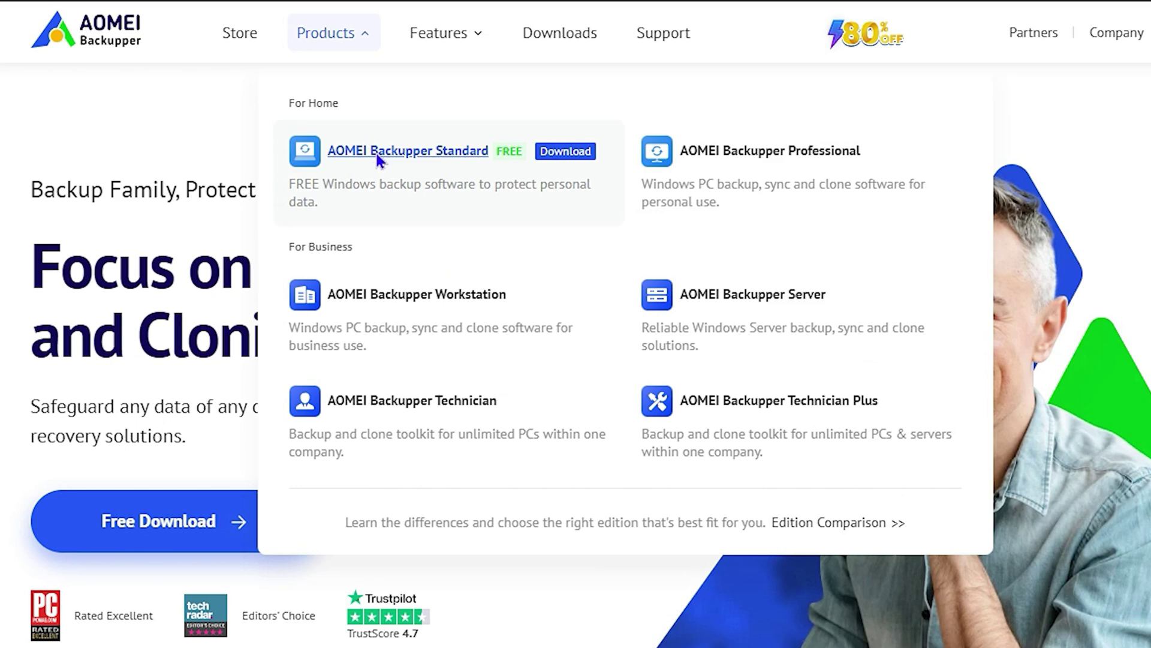
pyautogui.click(378, 152)
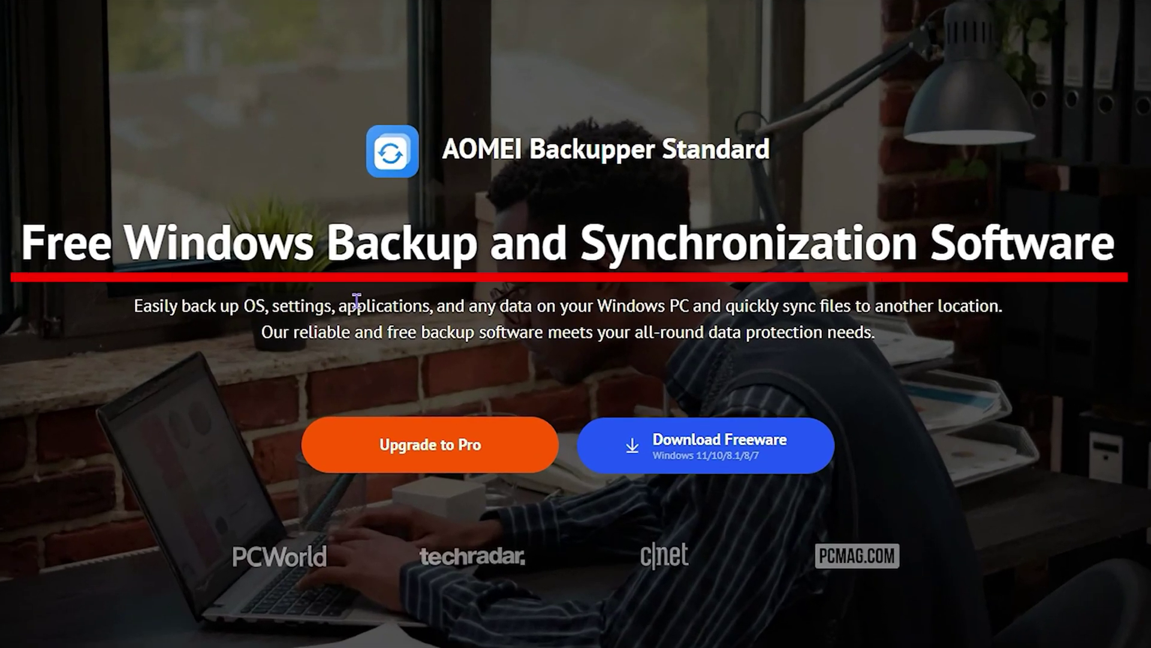
pyautogui.scroll(-10, 545, 339)
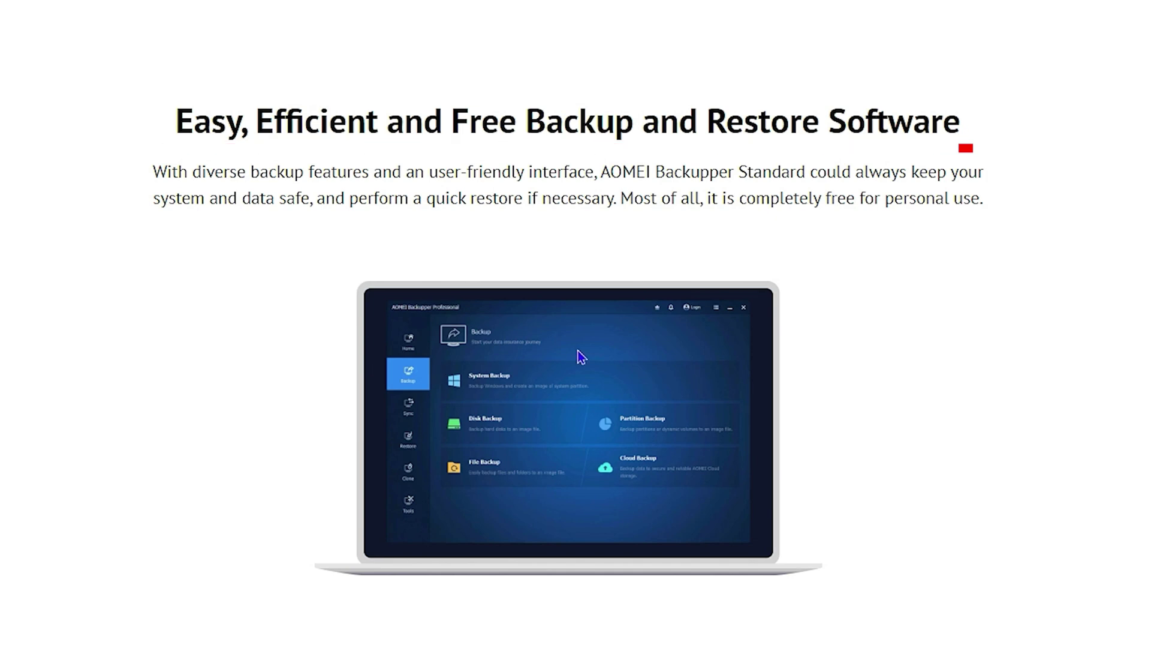
pyautogui.scroll(-9, 631, 353)
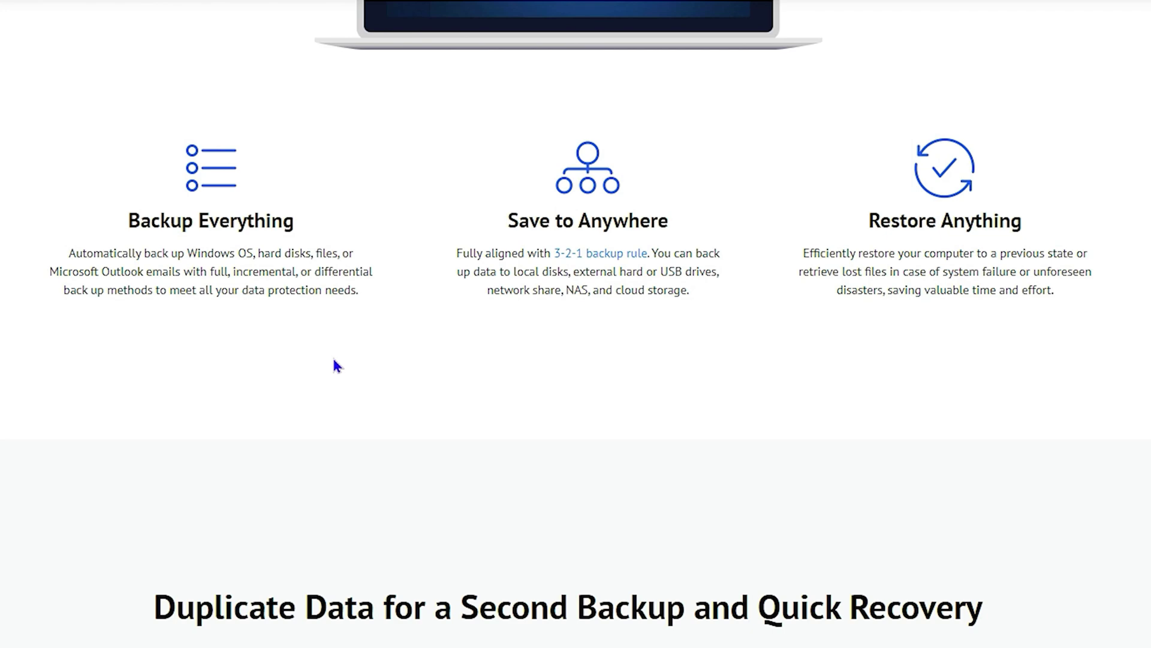
pyautogui.scroll(-10, 459, 357)
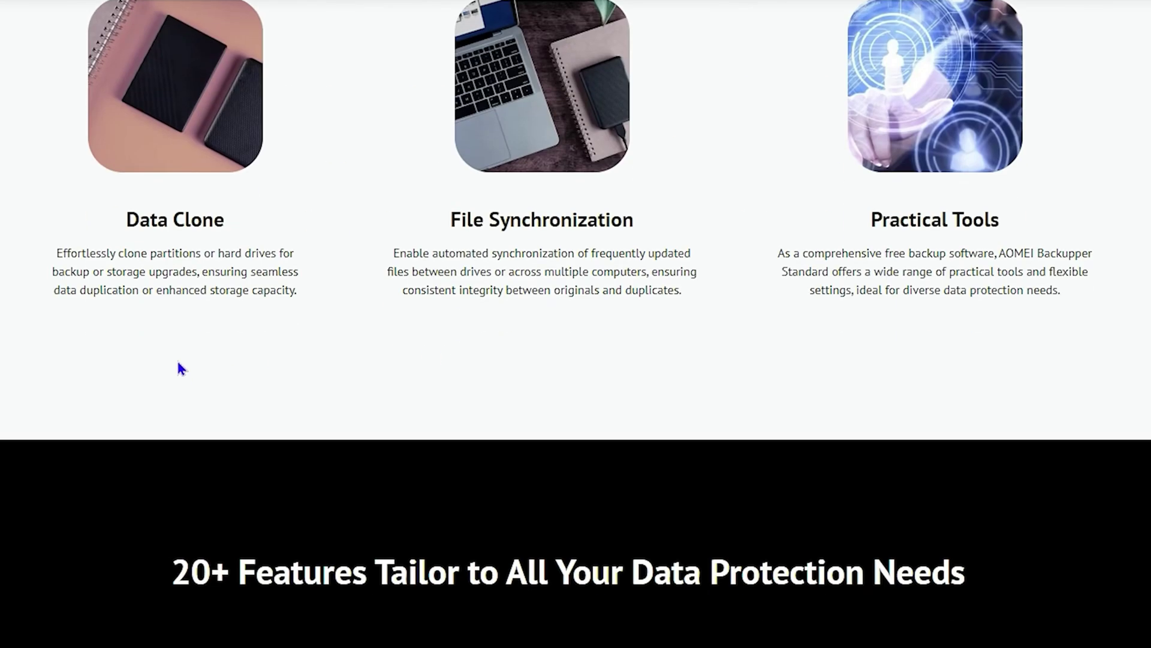
pyautogui.scroll(-9, 360, 327)
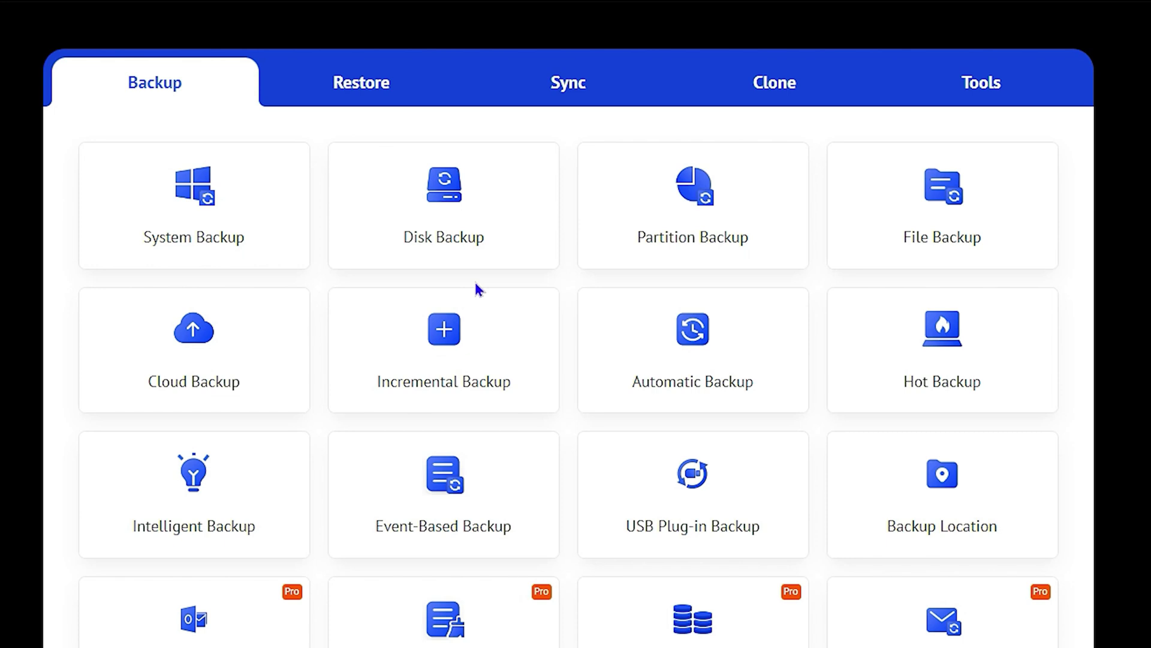
pyautogui.moveTo(202, 256)
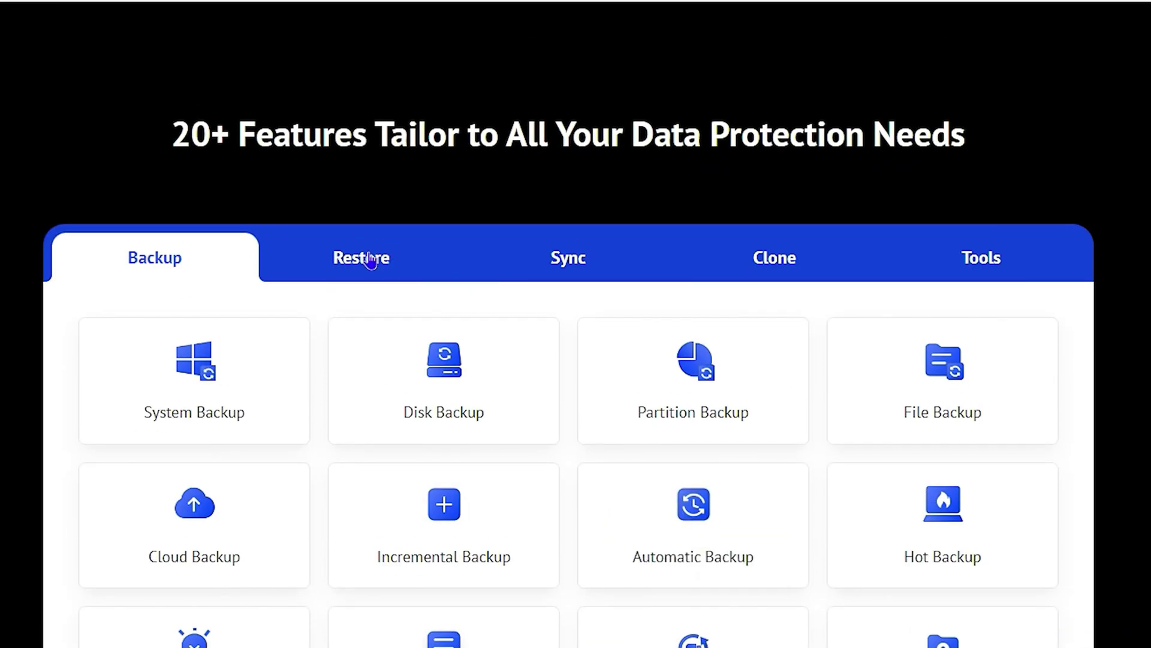
# Examine the Restore, Sync, Clone and Tools feature groups of AOMEI Backupper Standard, ending on the Clone features.
pyautogui.click(372, 257)
pyautogui.scroll(-2, 417, 255)
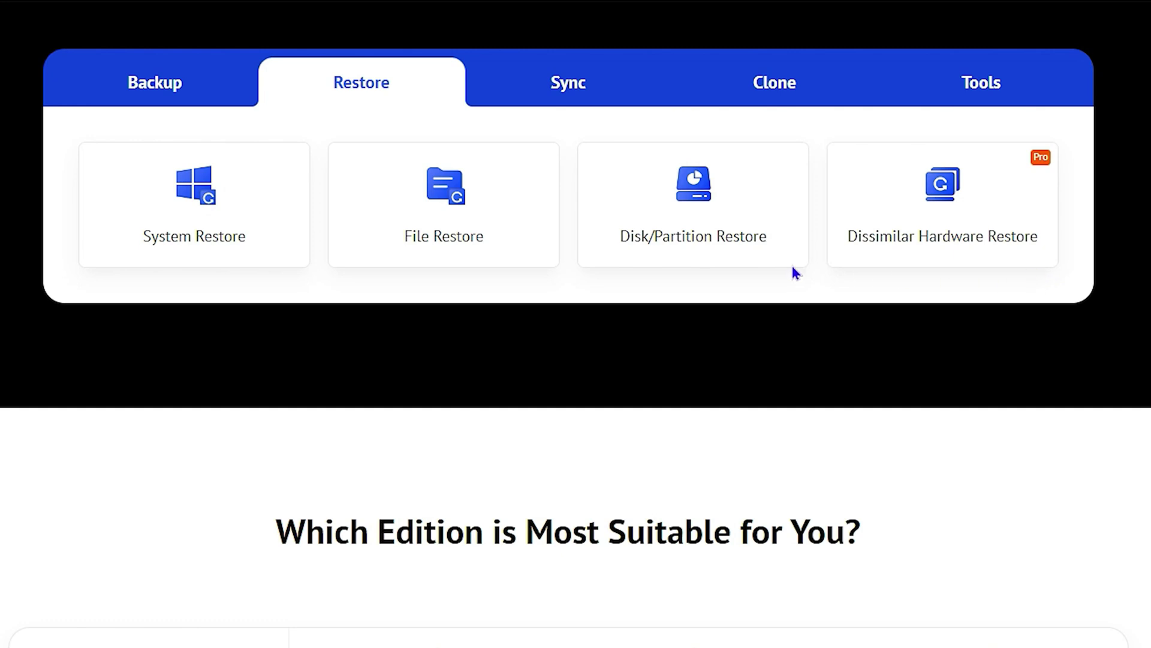
pyautogui.scroll(1, 750, 264)
pyautogui.click(571, 183)
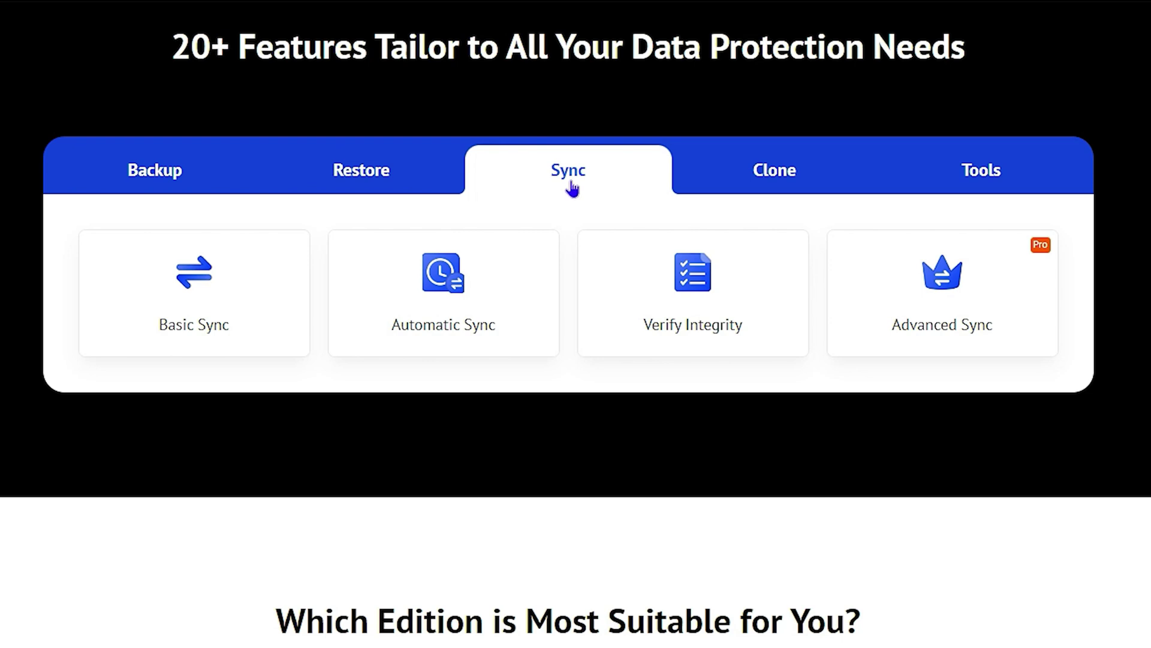
pyautogui.moveTo(686, 262)
pyautogui.click(772, 175)
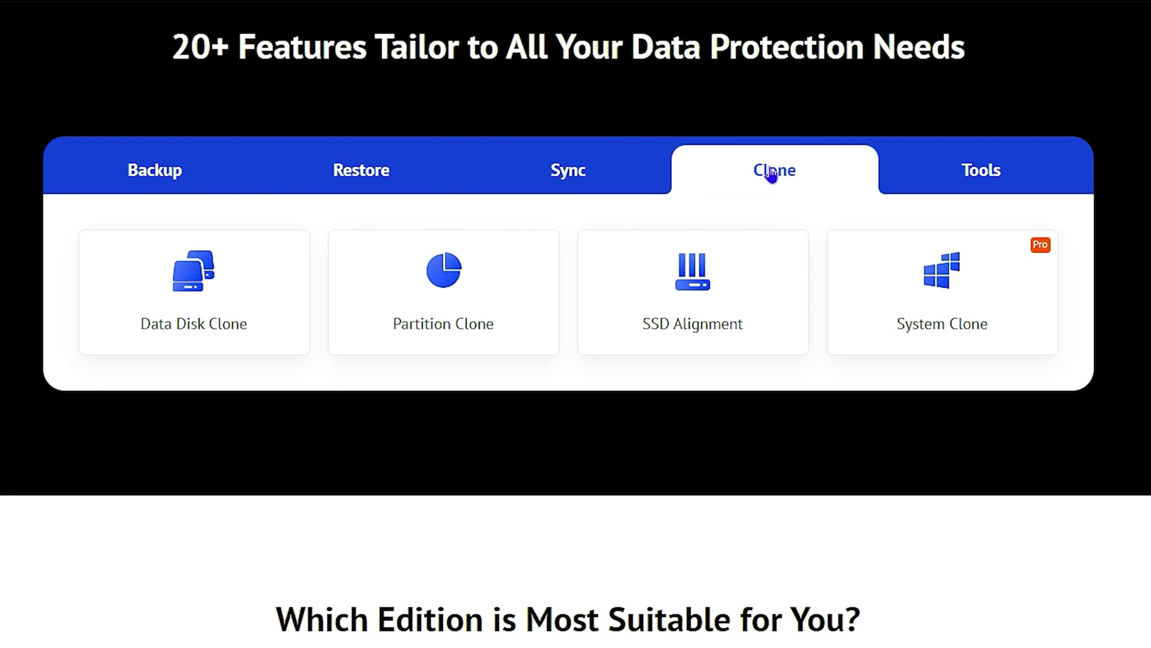
pyautogui.click(987, 186)
pyautogui.scroll(-4, 689, 516)
pyautogui.scroll(5, 738, 469)
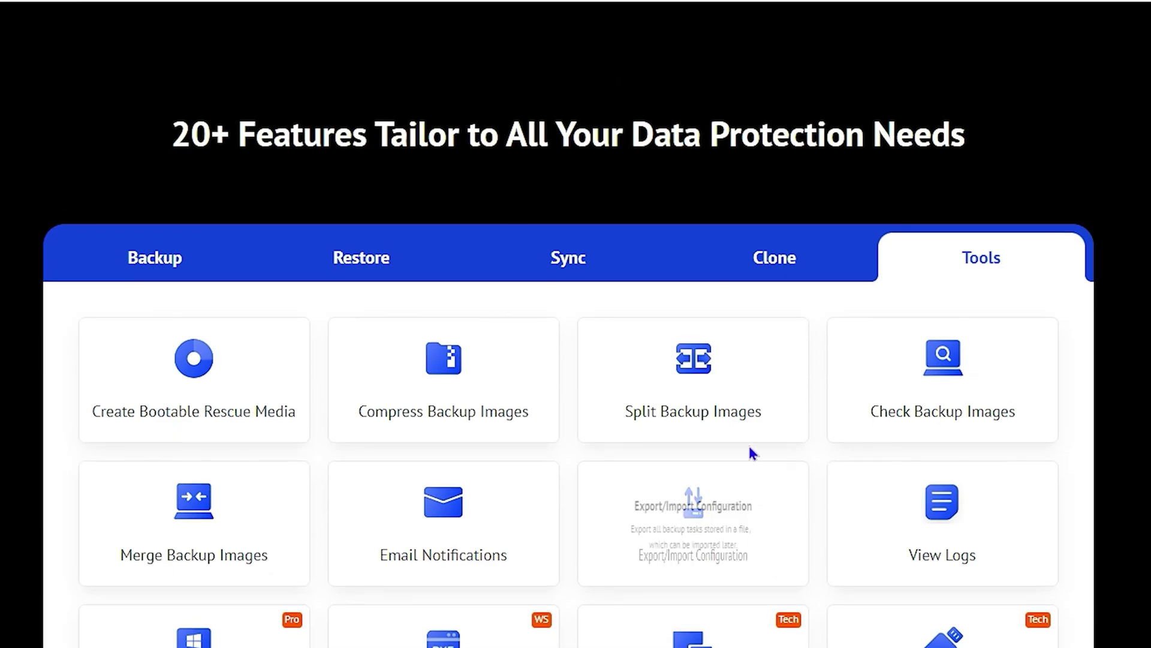
pyautogui.click(777, 267)
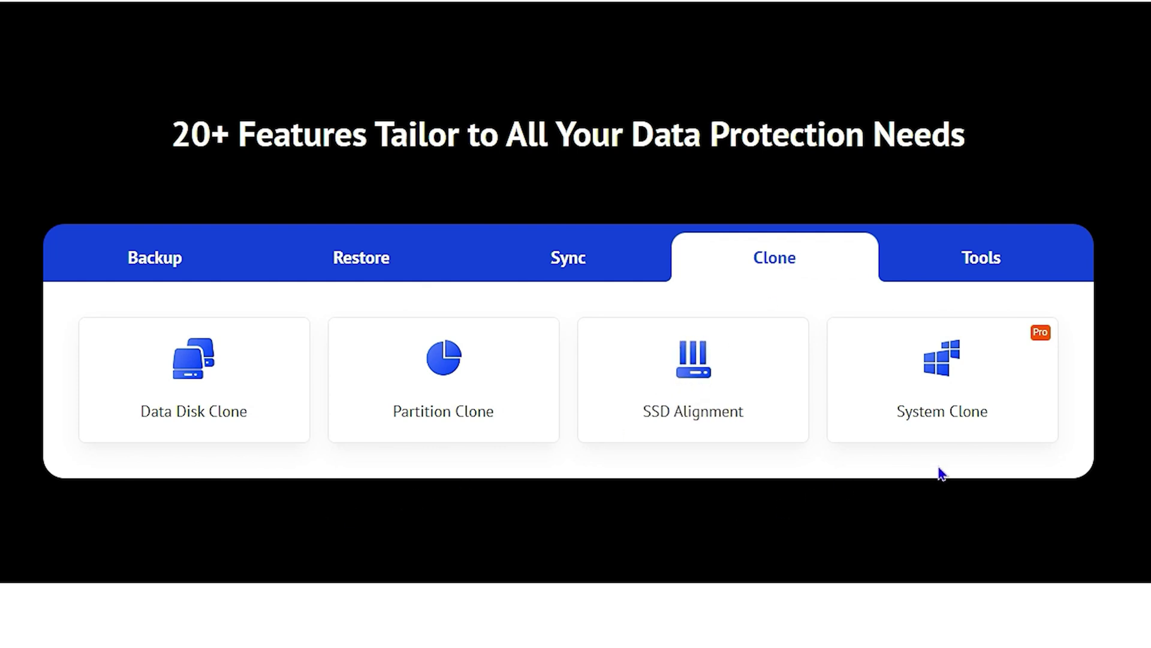
pyautogui.moveTo(958, 444)
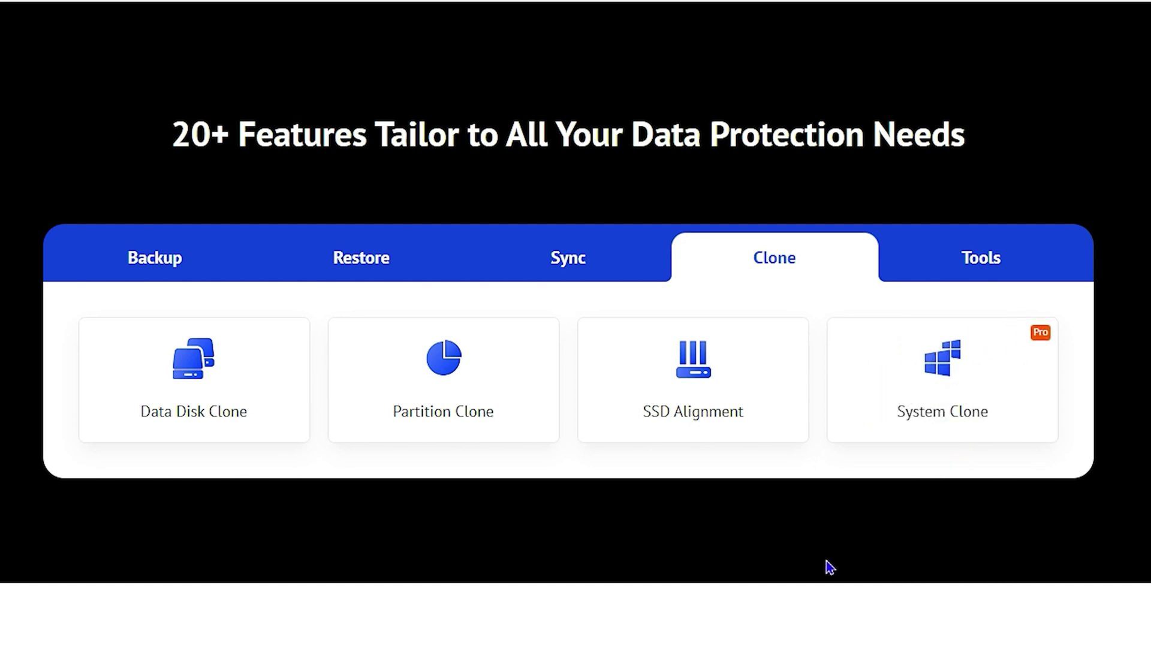
# Compare pricing and features of the Standard, Professional and Workstation editions, and return to the start of the product page.
pyautogui.scroll(-5, 600, 495)
pyautogui.scroll(-4, 656, 506)
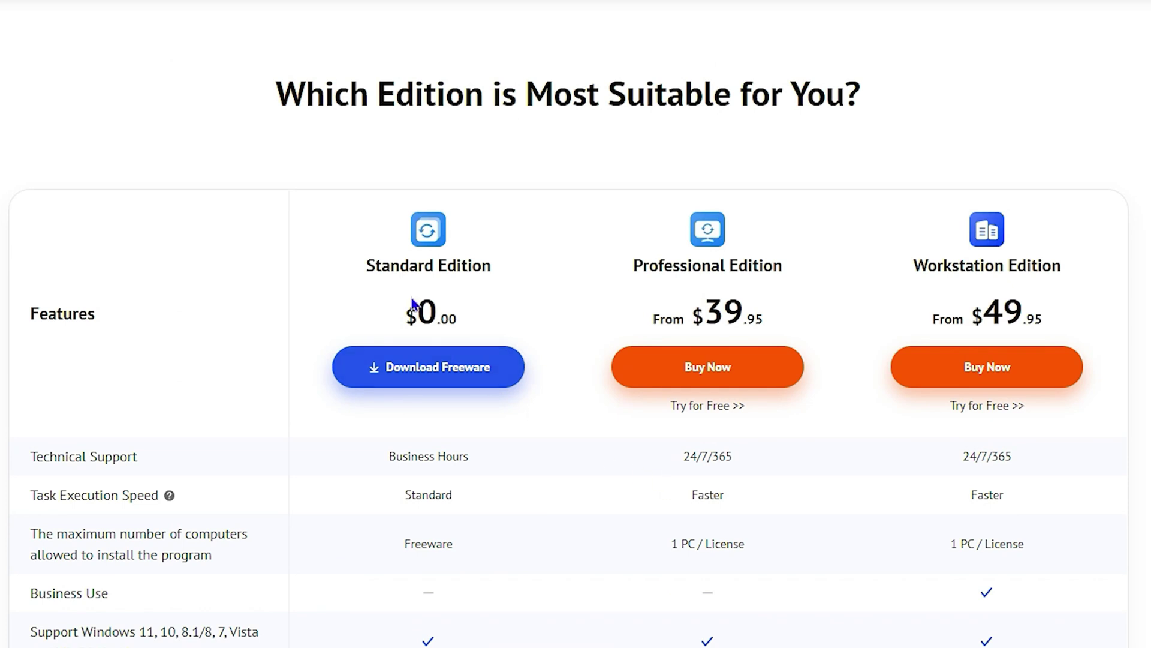
pyautogui.scroll(-1, 503, 246)
pyautogui.scroll(3, 503, 245)
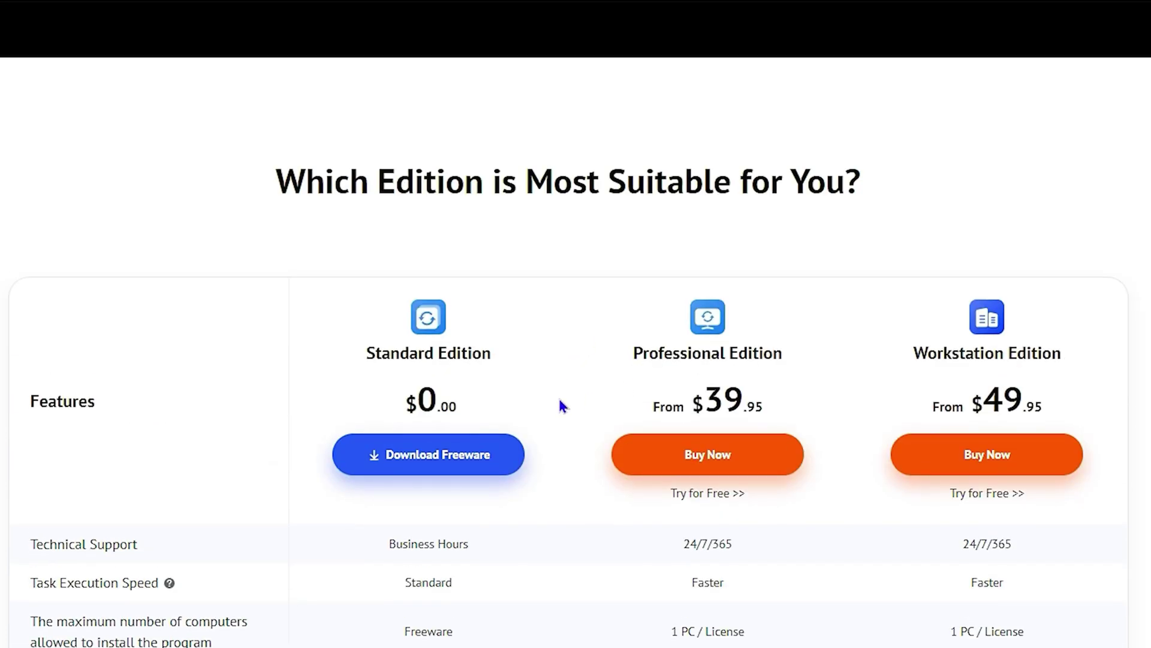
pyautogui.scroll(-3, 463, 442)
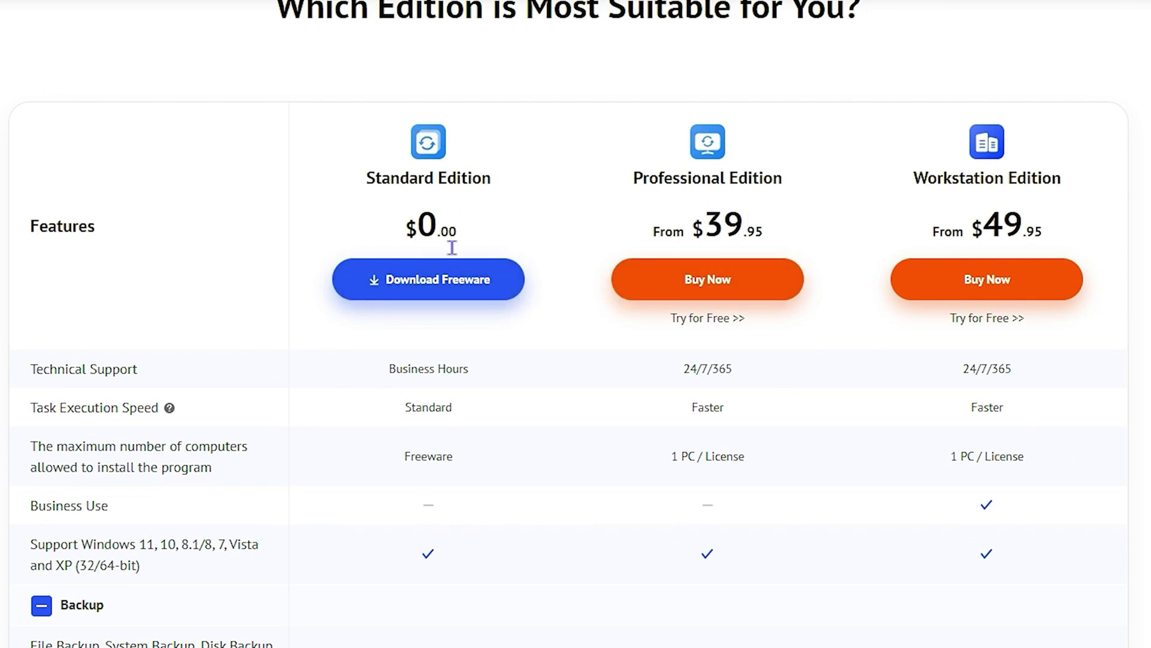
pyautogui.scroll(-3, 450, 333)
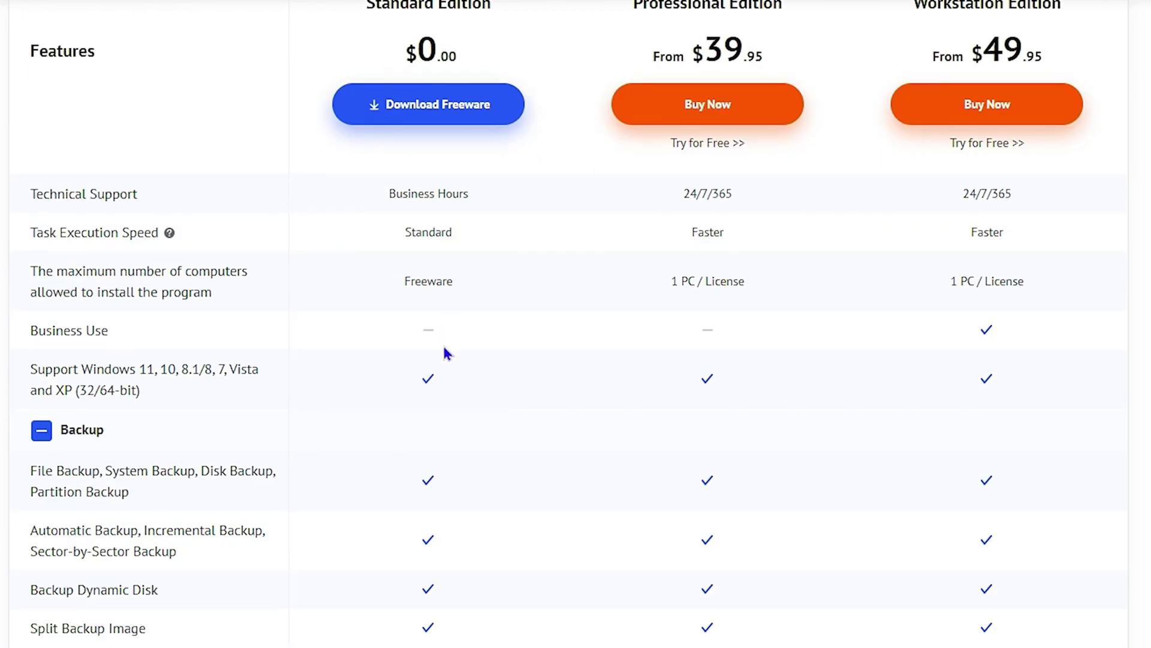
pyautogui.scroll(-2, 448, 405)
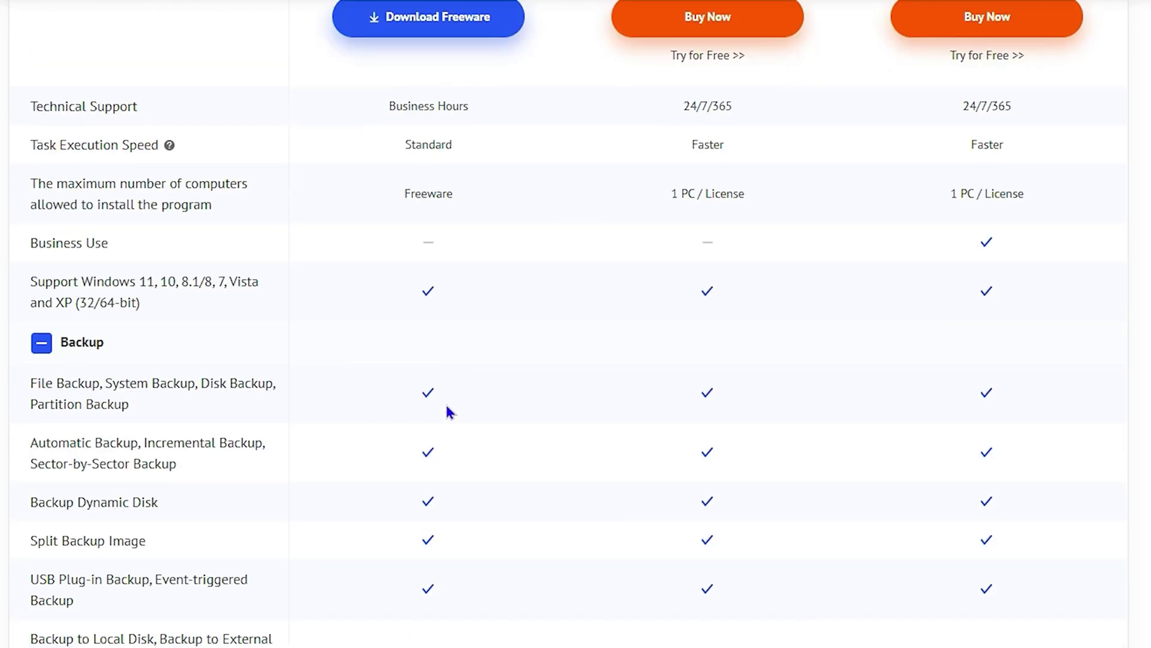
pyautogui.scroll(-5, 449, 411)
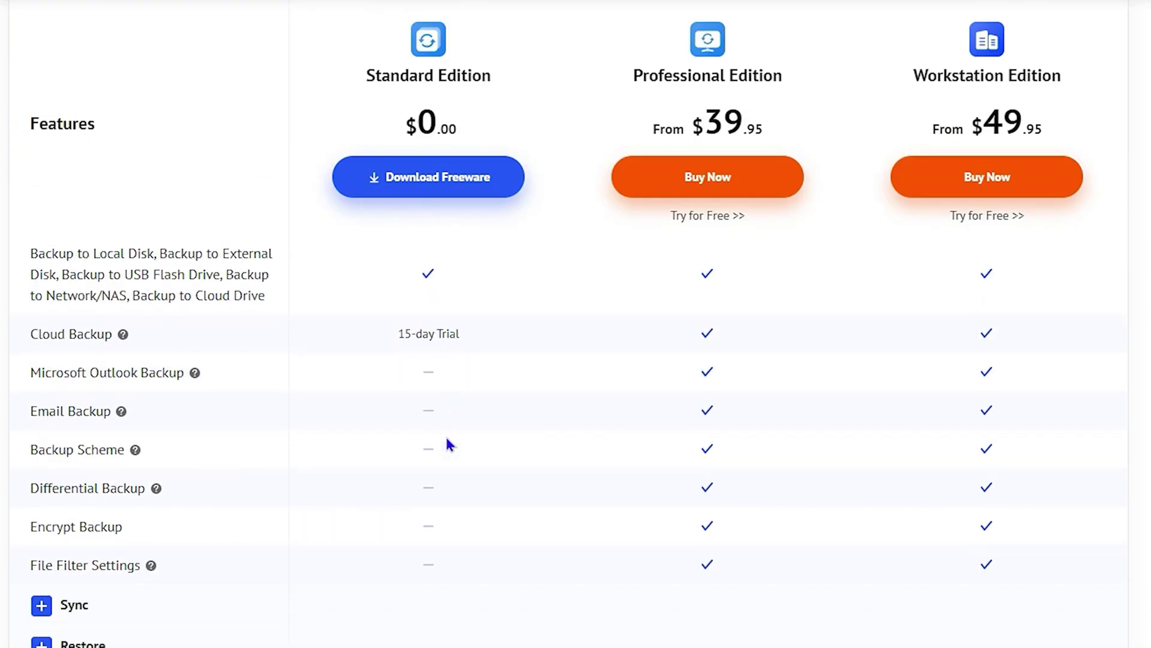
pyautogui.scroll(-3, 449, 444)
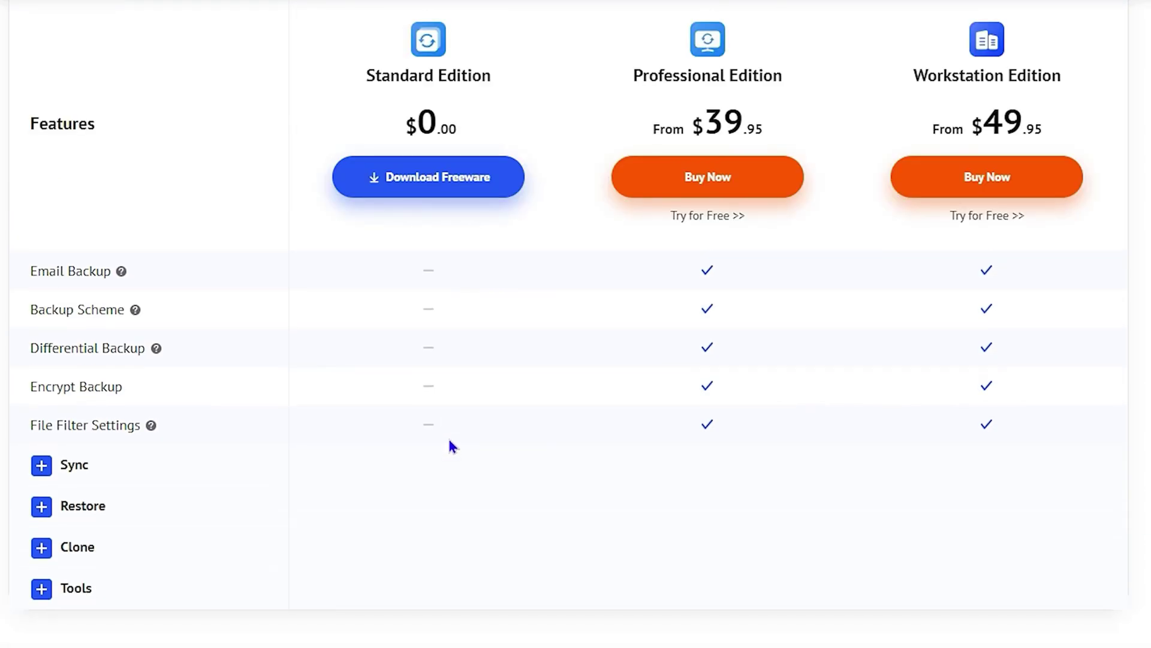
pyautogui.scroll(5, 450, 443)
pyautogui.scroll(-4, 690, 141)
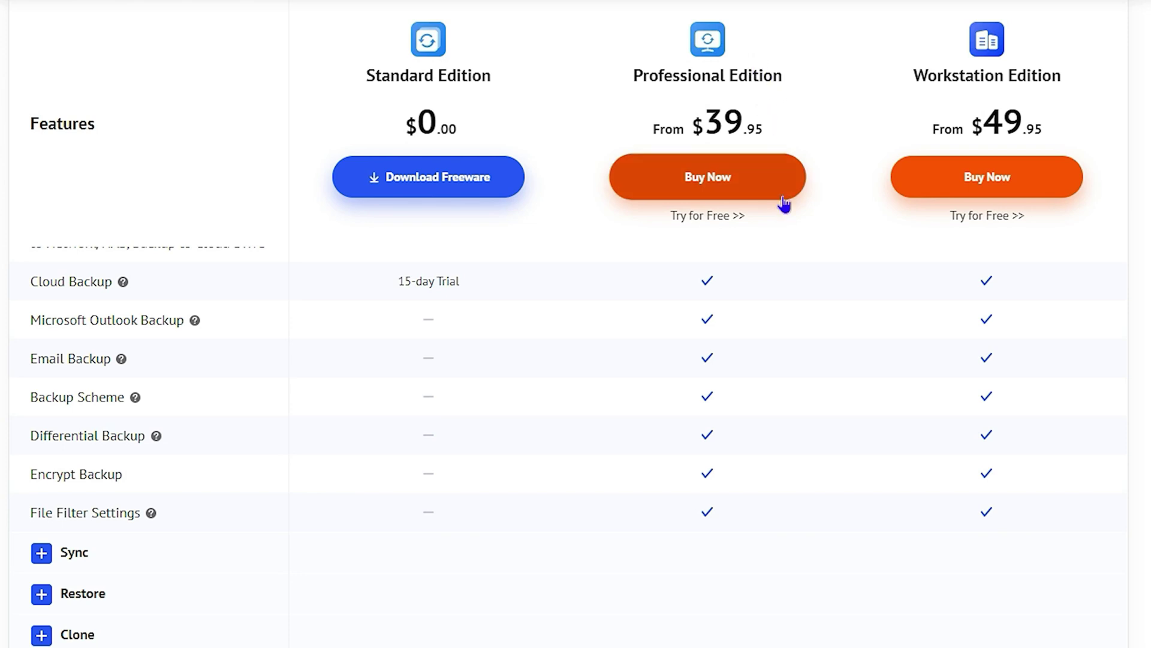
pyautogui.scroll(10, 786, 203)
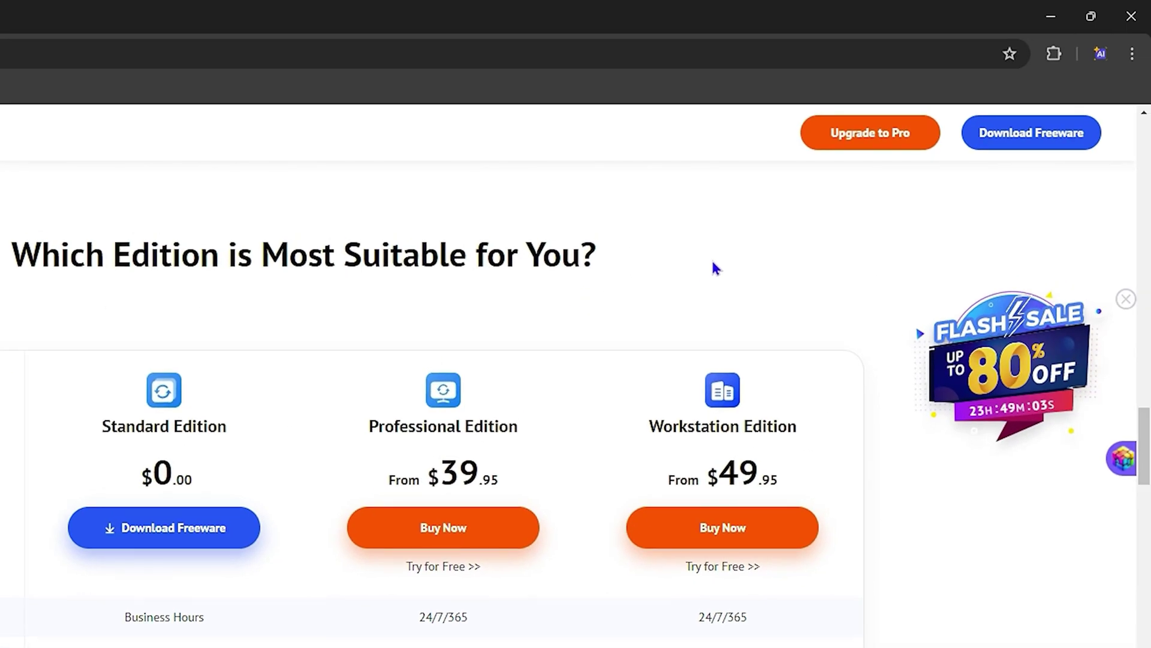
pyautogui.scroll(5, 476, 378)
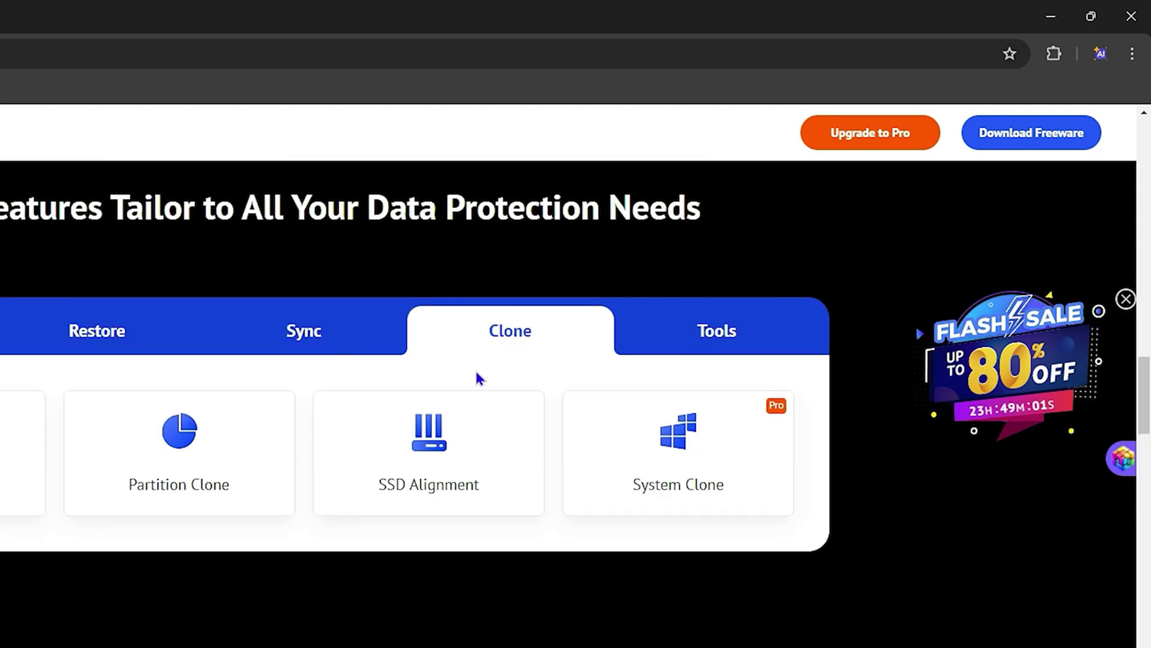
pyautogui.scroll(-3, 301, 504)
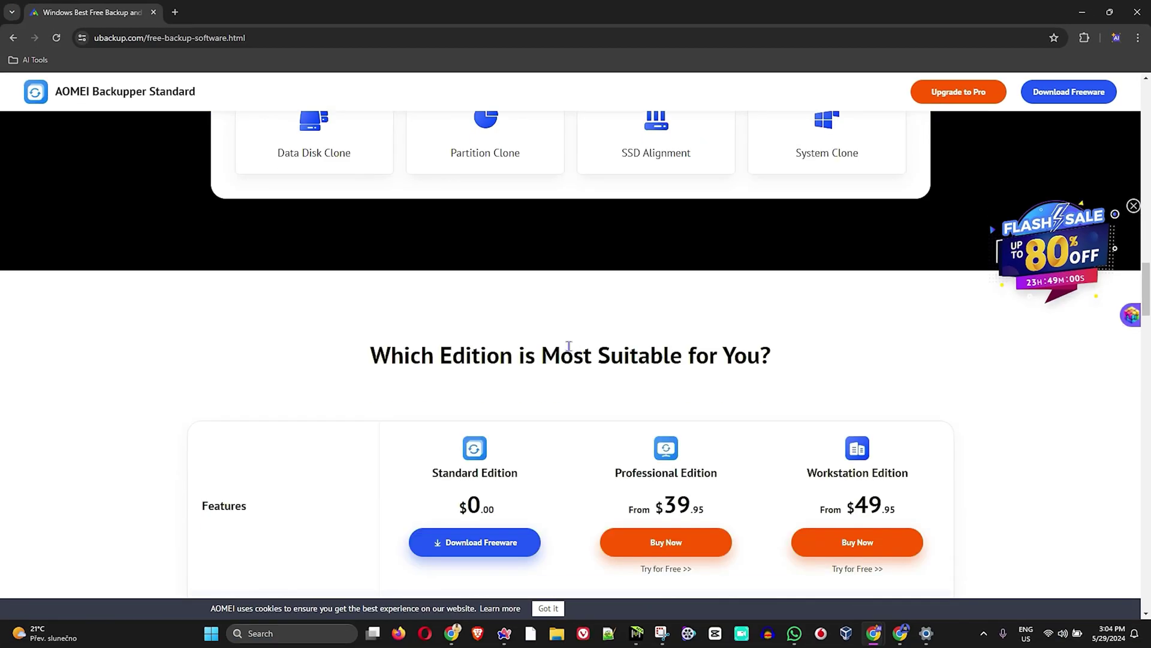
pyautogui.scroll(-4, 456, 365)
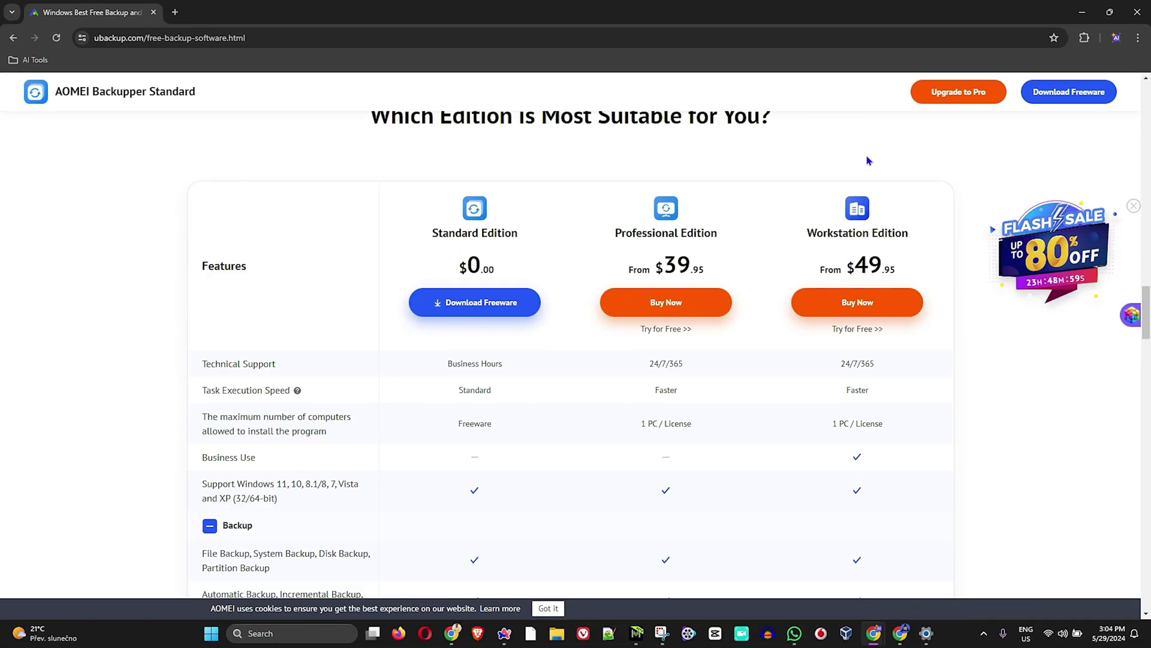
pyautogui.scroll(20, 522, 234)
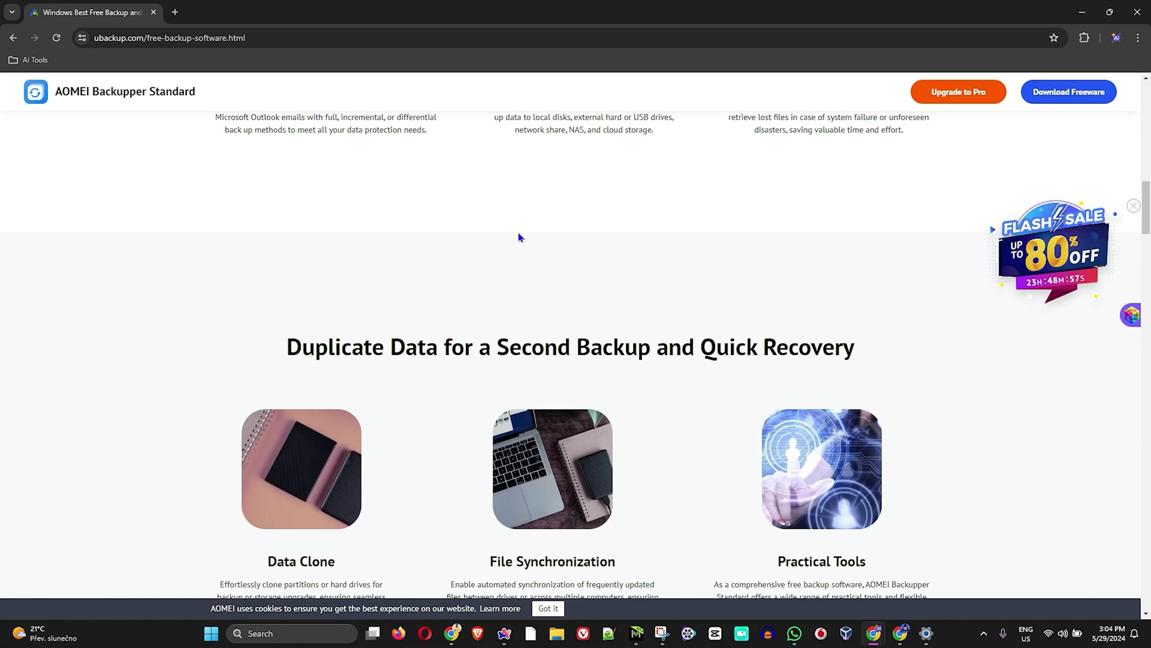
pyautogui.scroll(7, 536, 231)
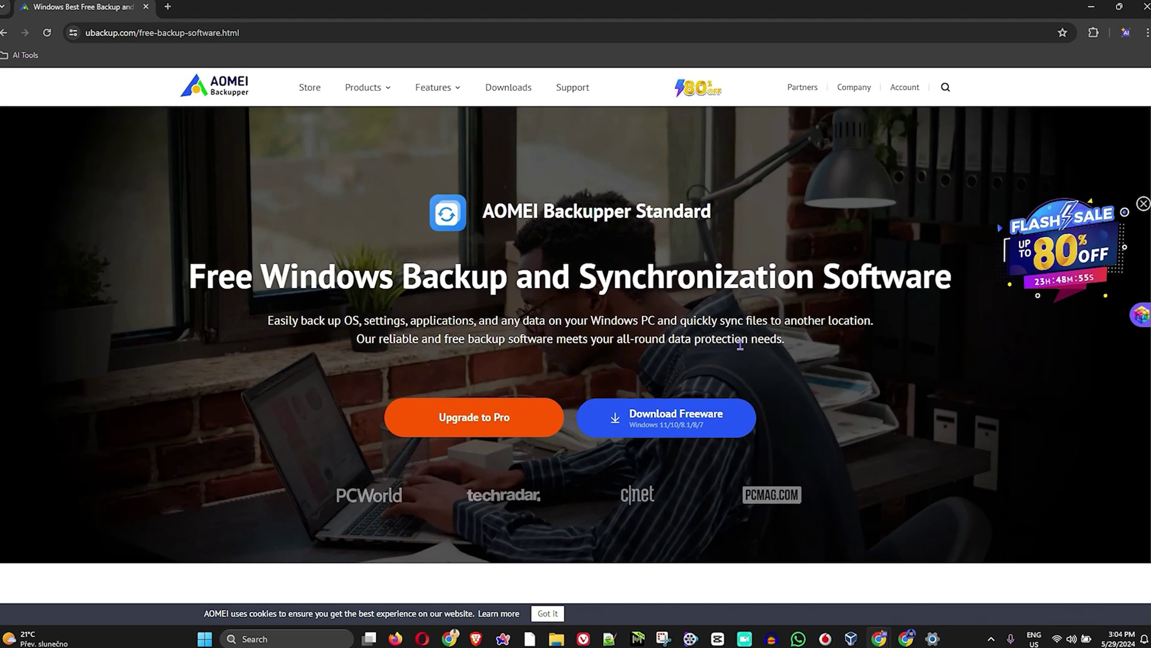
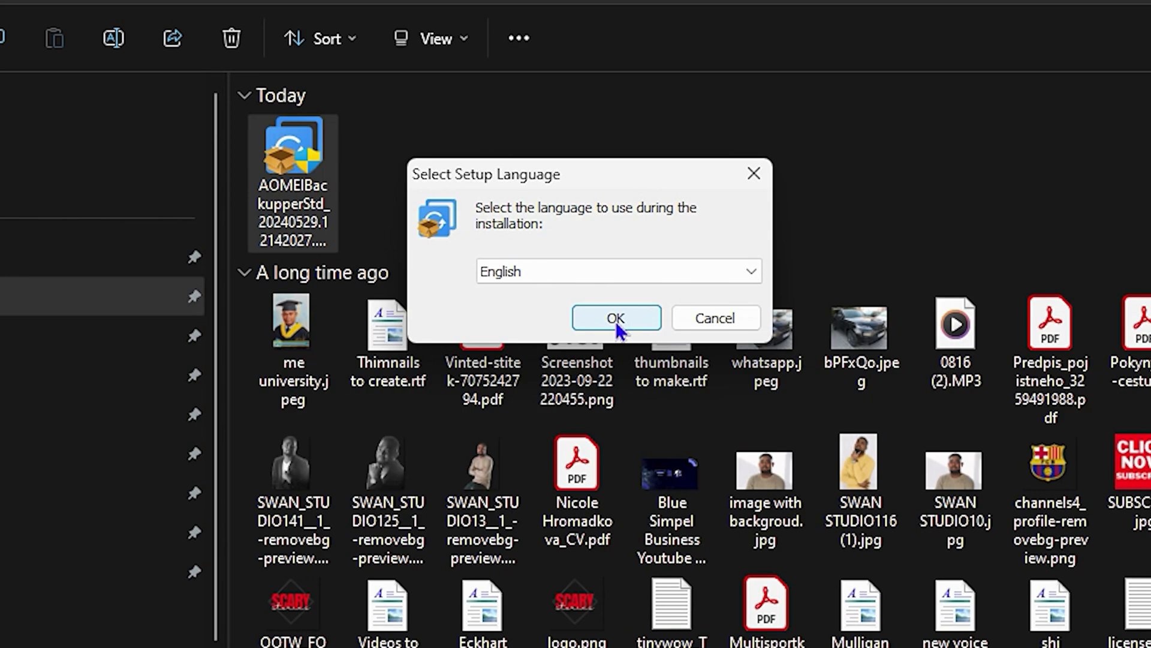
# Confirm English as the AOMEI Backupper Standard setup language and close the Downloads folder window.
pyautogui.click(615, 320)
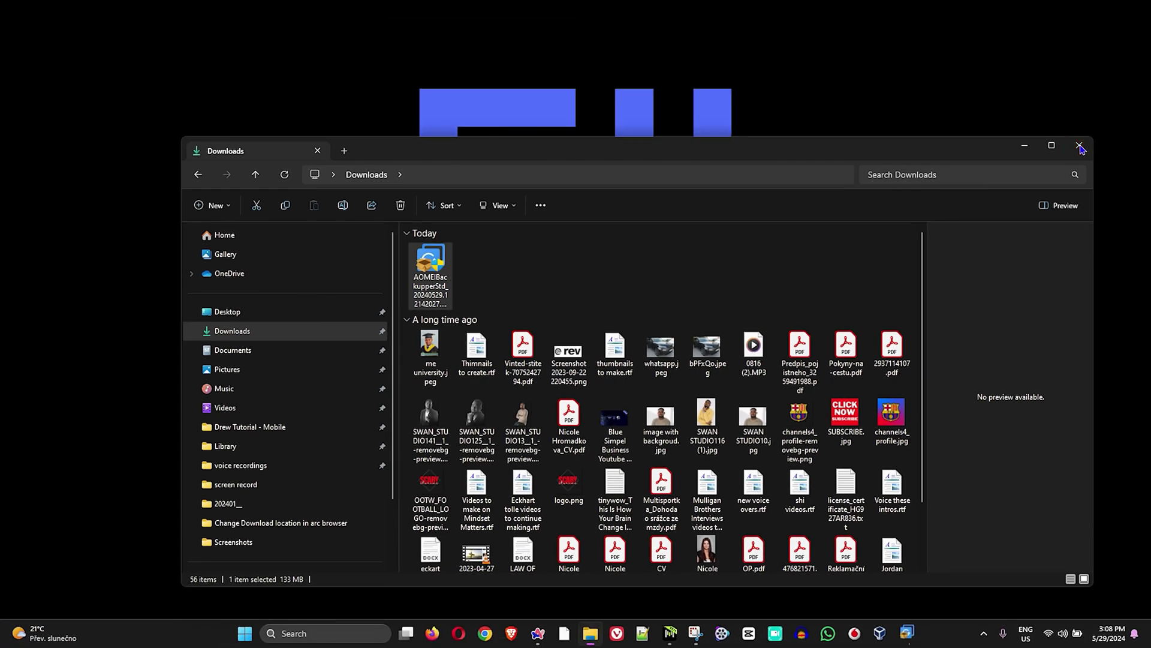
pyautogui.click(1080, 146)
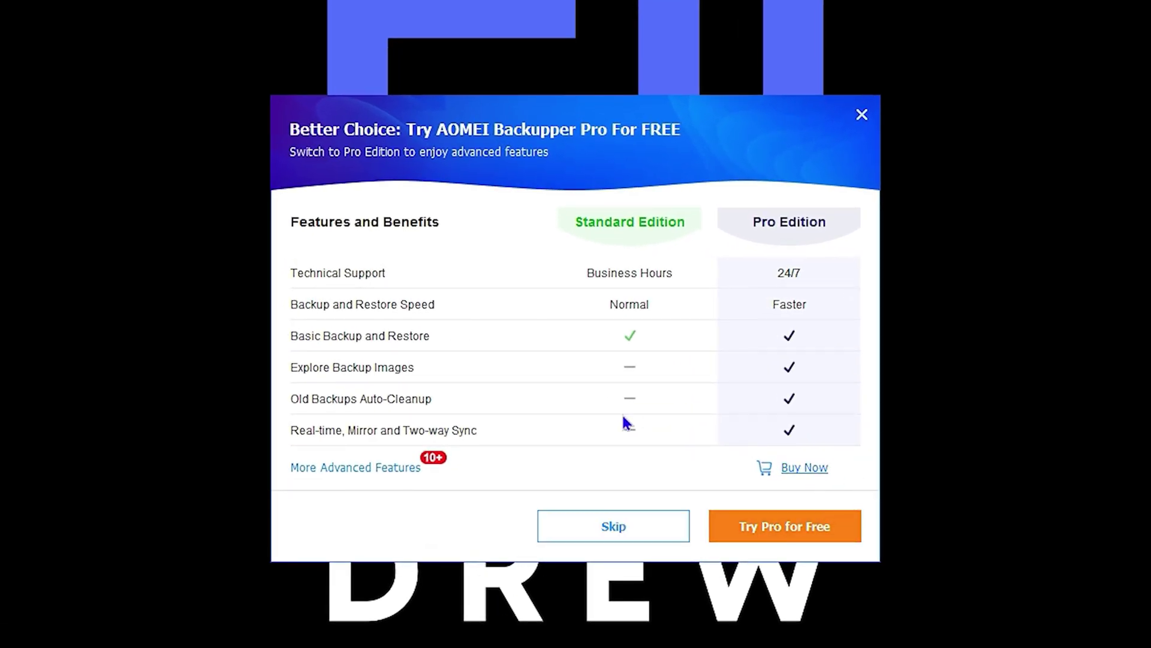
# Skip the Pro edition trial offer and install AOMEI Backupper Standard.
pyautogui.click(606, 526)
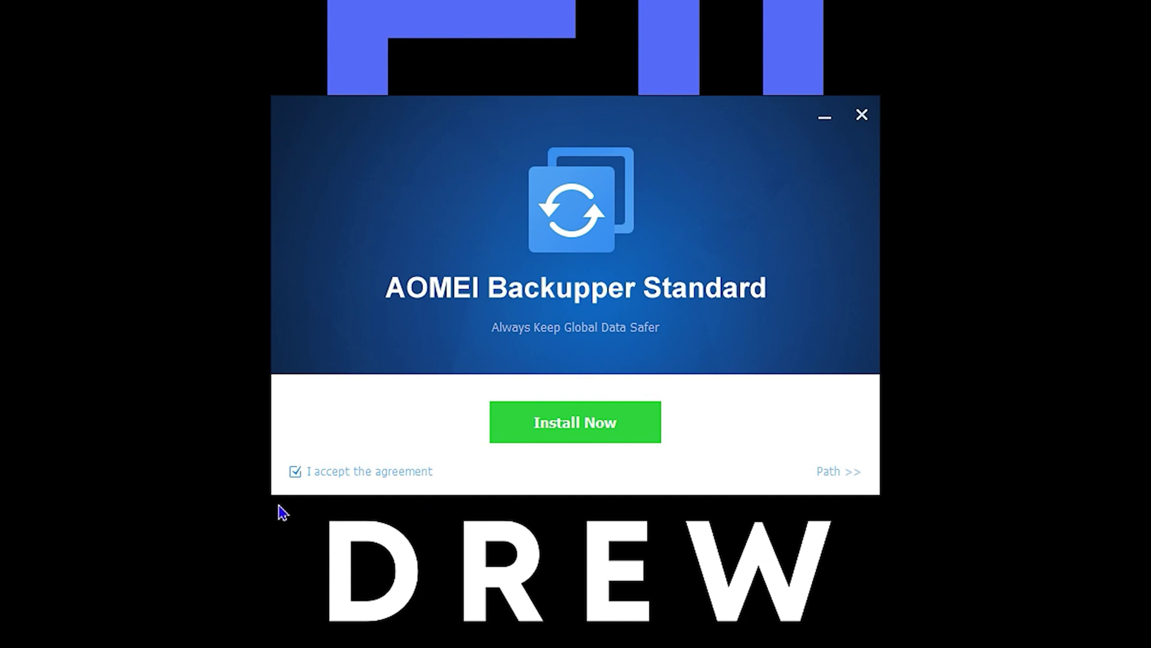
pyautogui.click(588, 427)
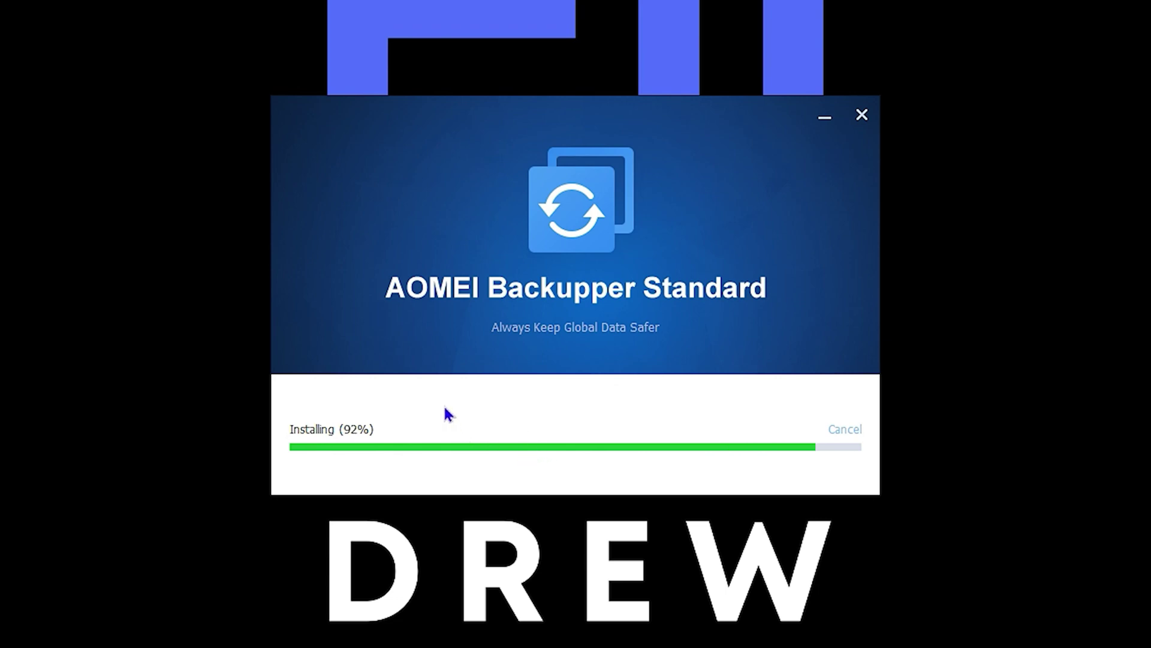
pyautogui.click(606, 419)
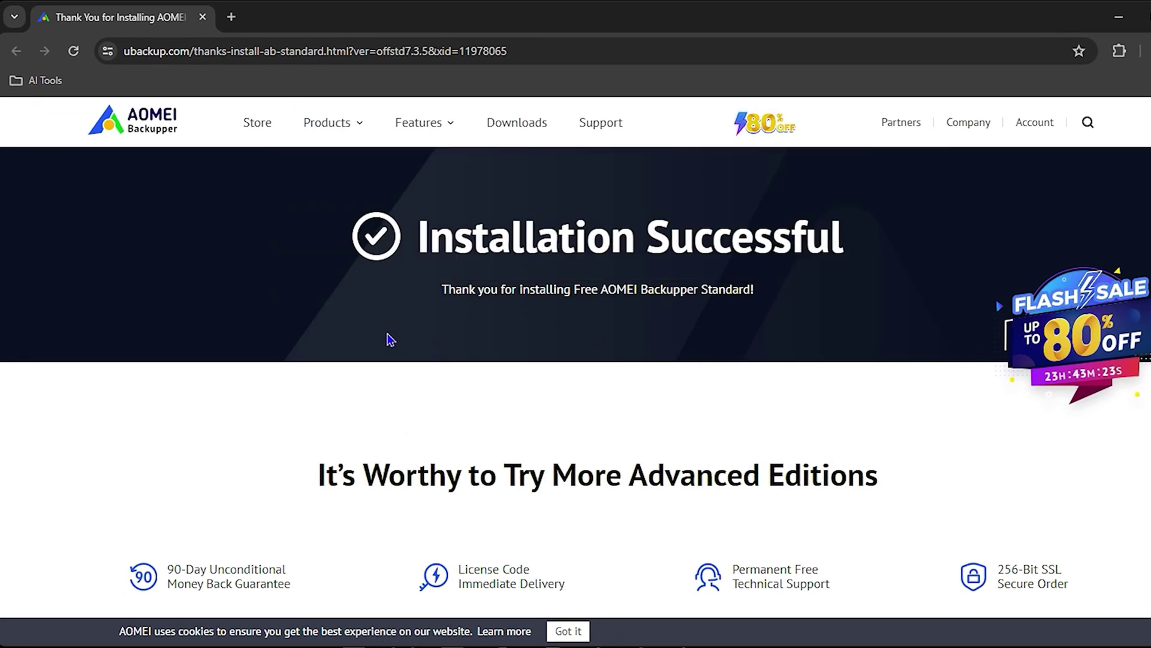
# Review the Standard, Professional and Workstation feature comparison on the post-installation web page.
pyautogui.scroll(-9, 671, 386)
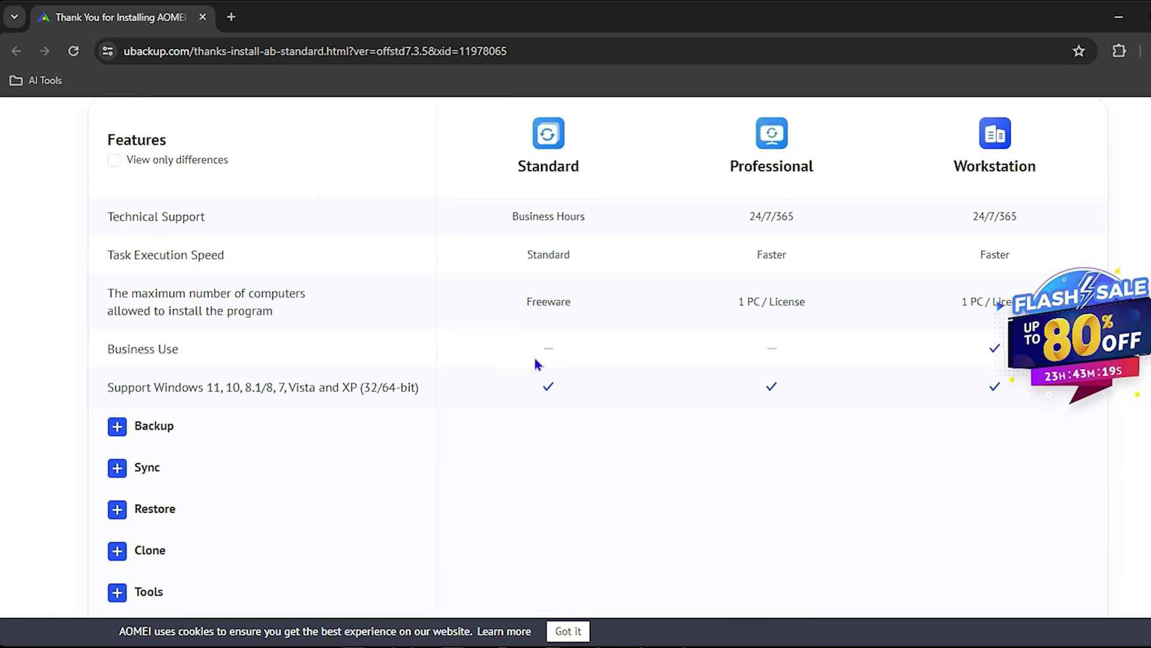
pyautogui.scroll(-6, 536, 363)
pyautogui.scroll(10, 588, 344)
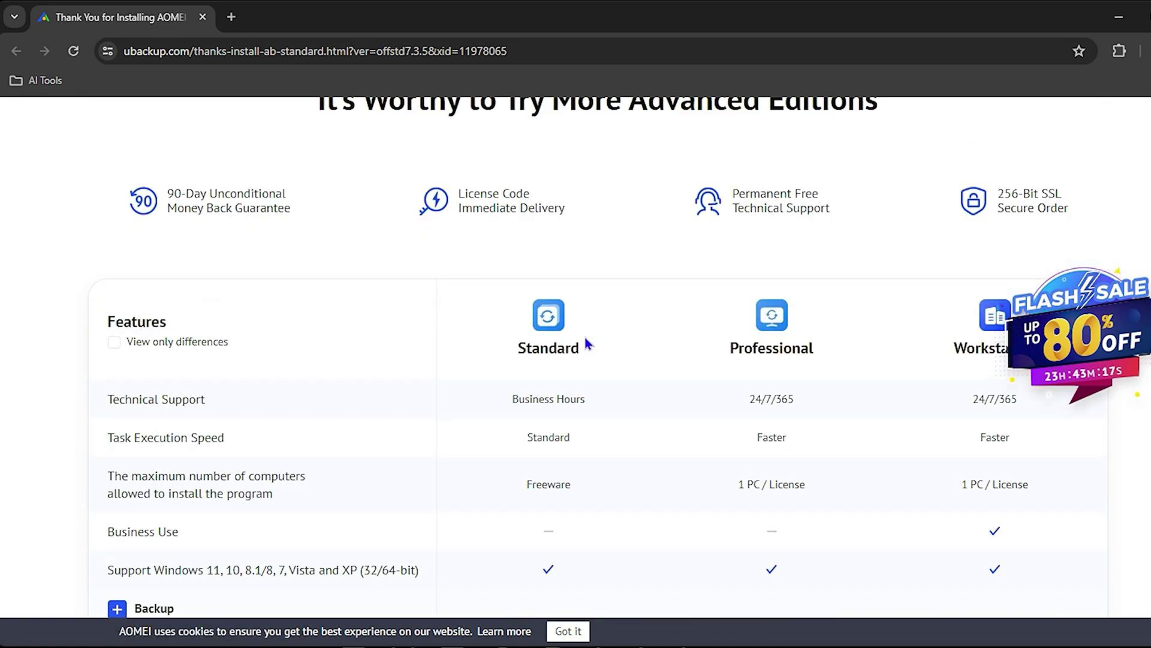
pyautogui.scroll(5, 587, 343)
pyautogui.scroll(-3, 1066, 191)
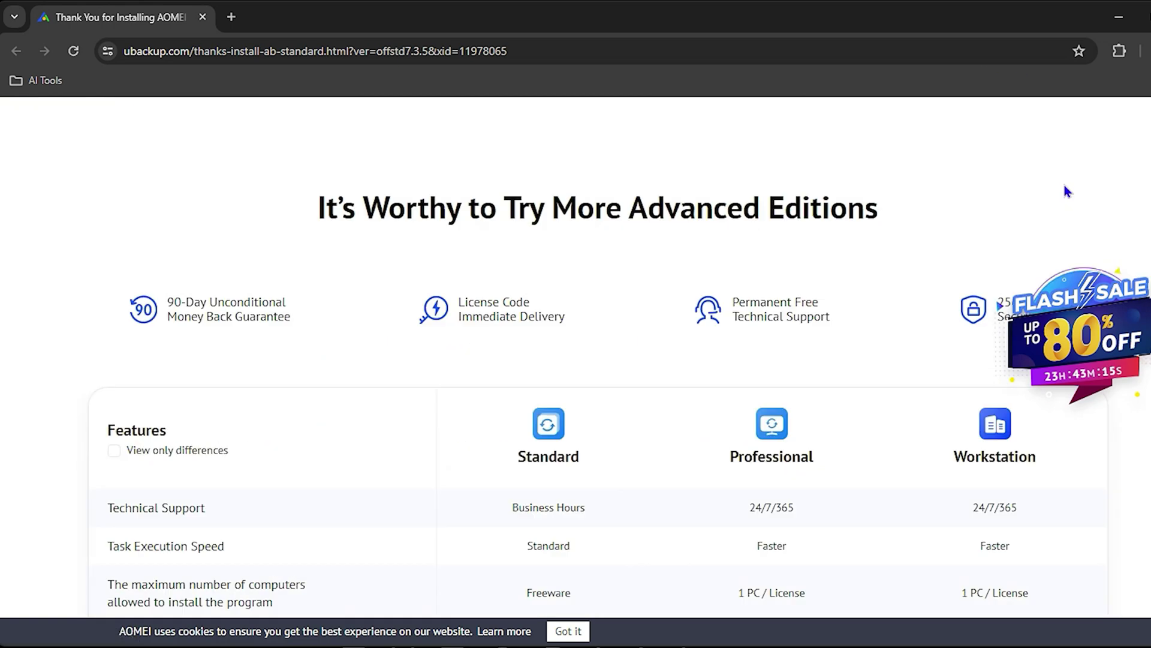
pyautogui.scroll(-2, 861, 288)
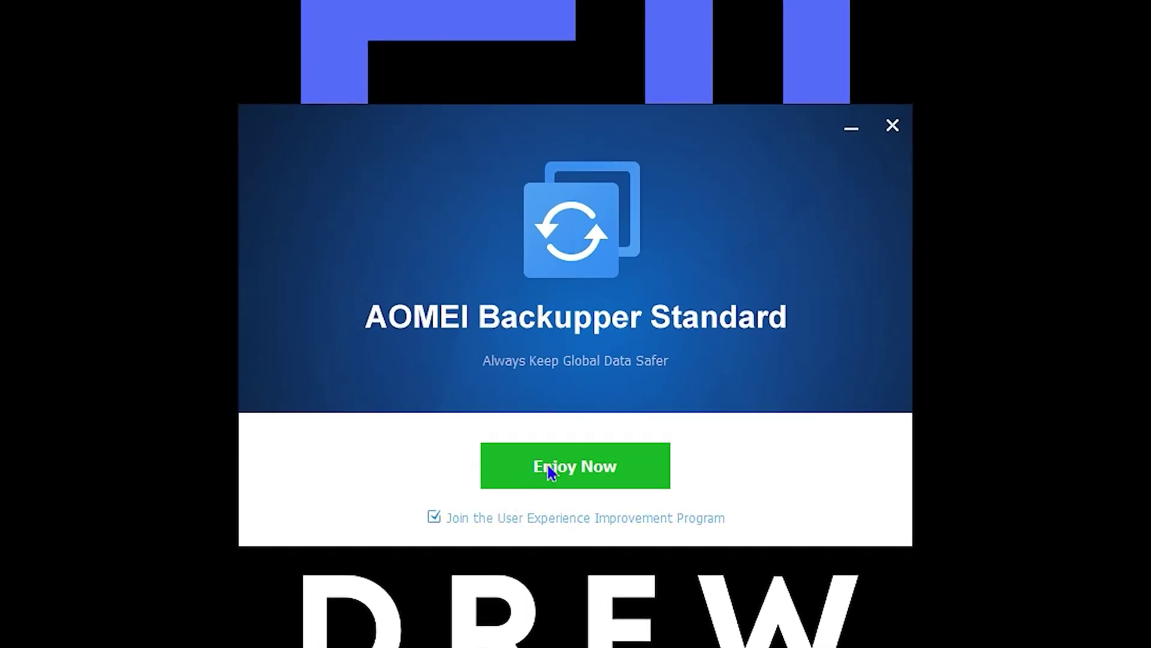
# Launch the installed AOMEI Backupper and show the account's license details and account options.
pyautogui.click(574, 477)
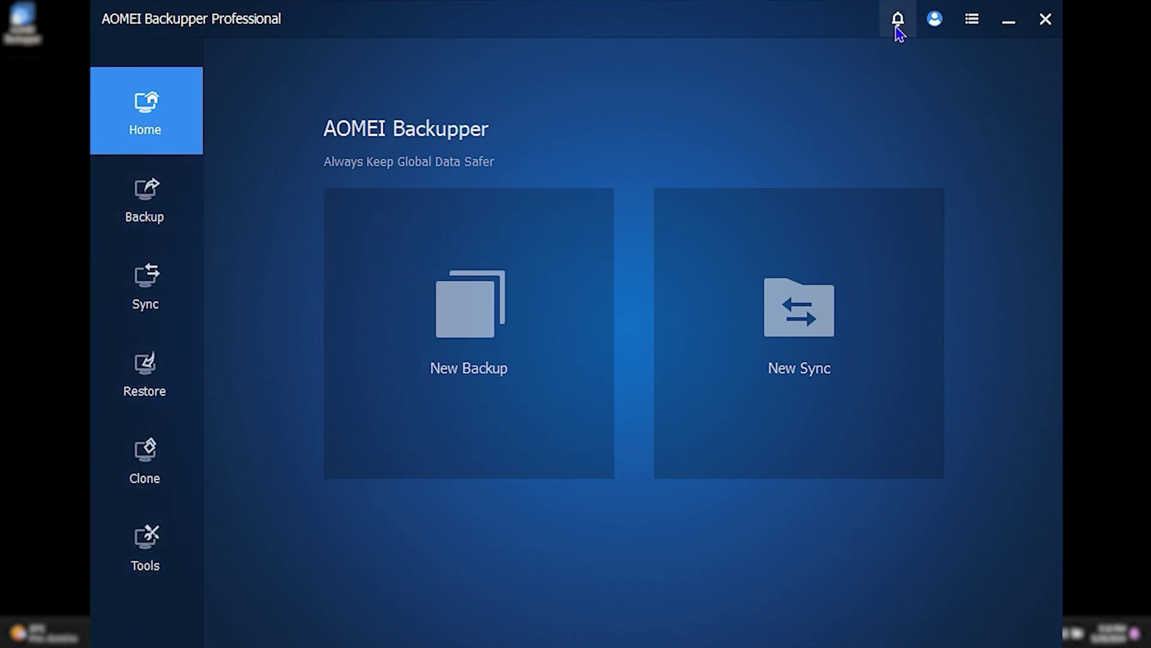
pyautogui.click(935, 21)
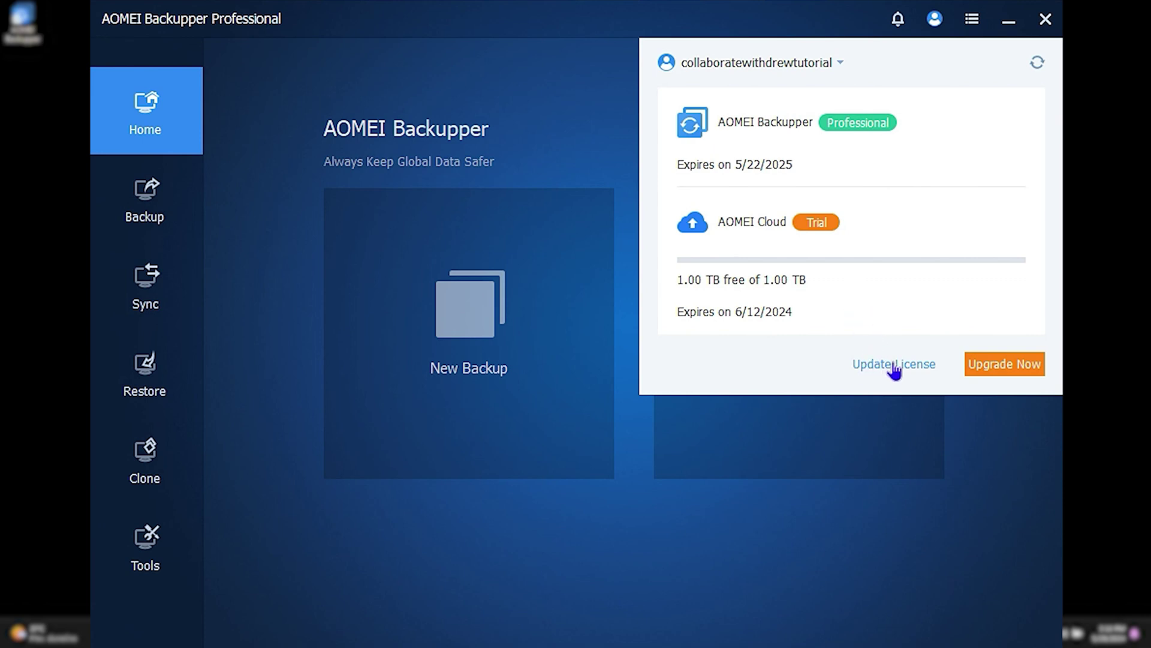
pyautogui.click(841, 63)
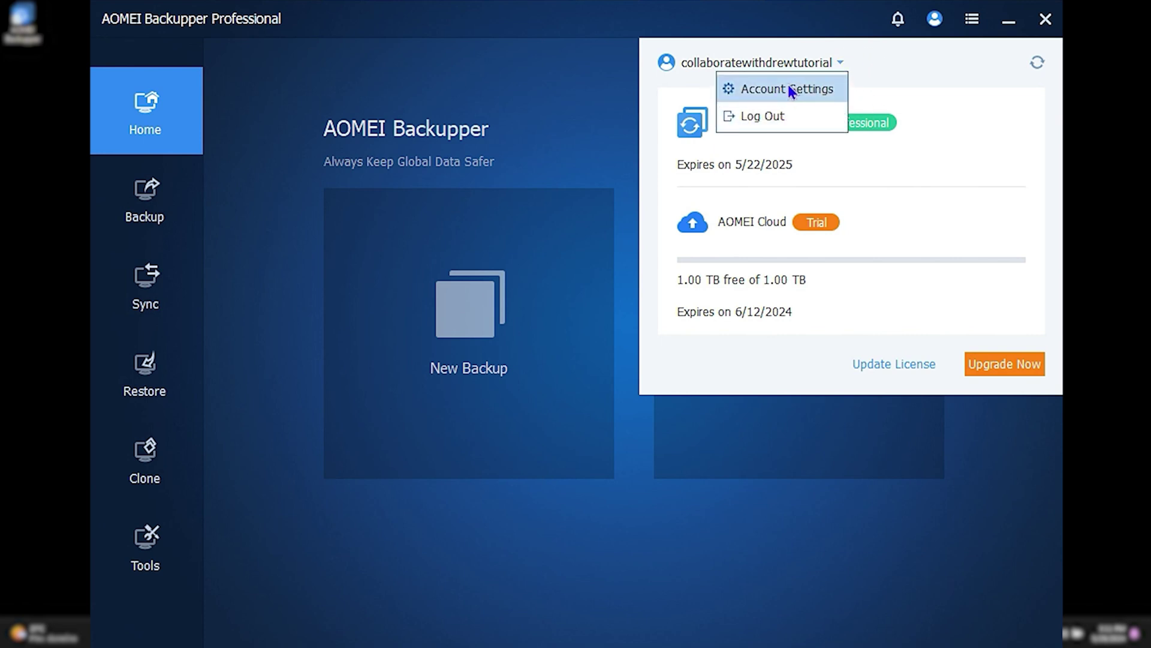
pyautogui.click(840, 62)
pyautogui.click(840, 63)
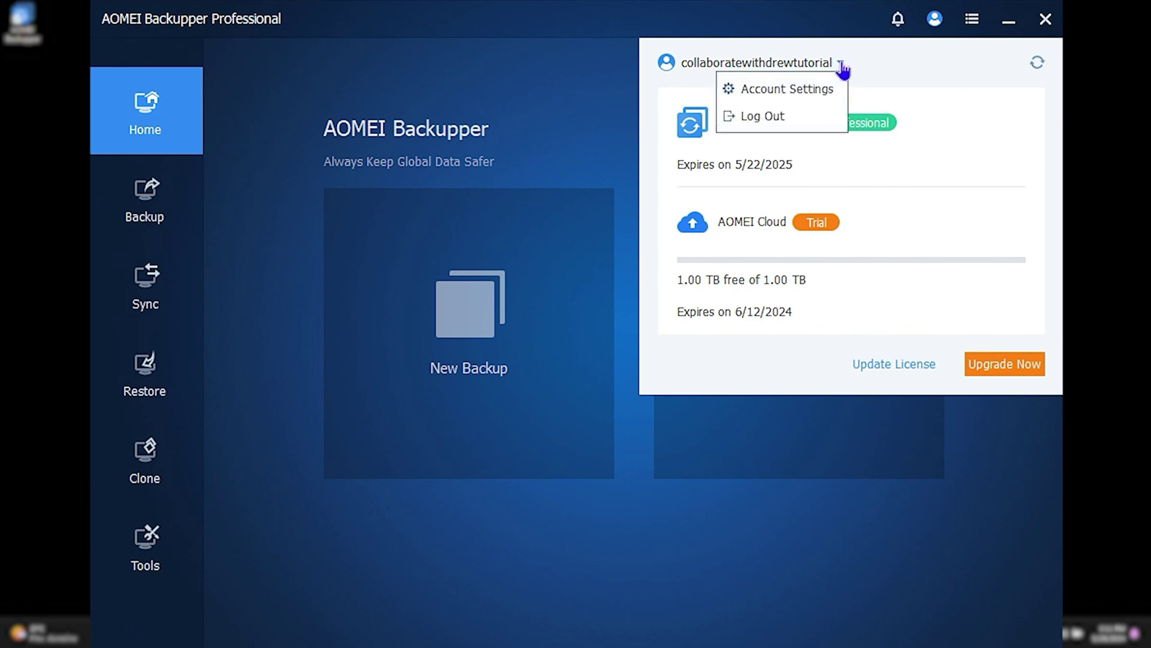
# Open the account settings web page, review the personal settings and close the page.
pyautogui.click(770, 91)
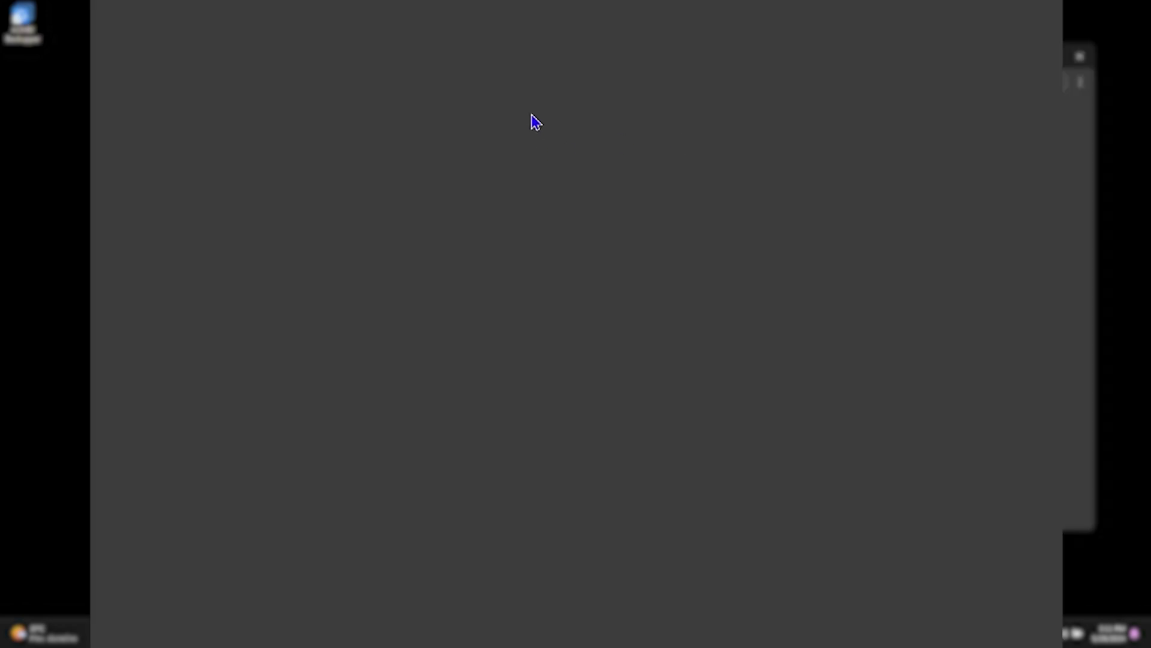
pyautogui.scroll(-3, 796, 259)
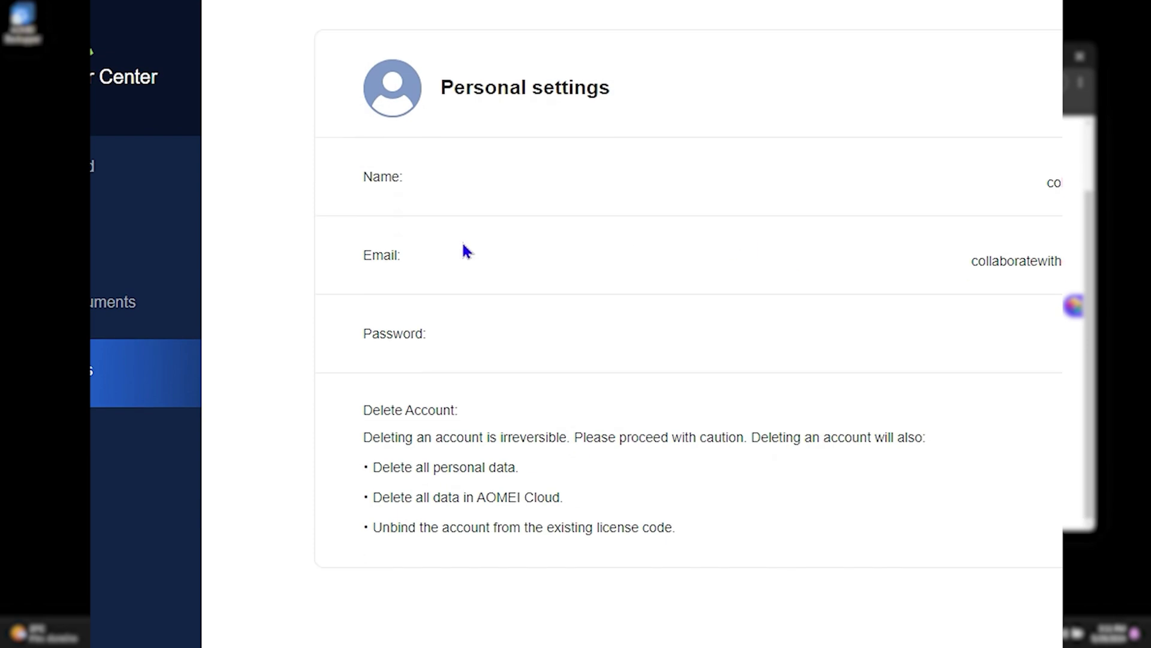
pyautogui.scroll(3, 795, 246)
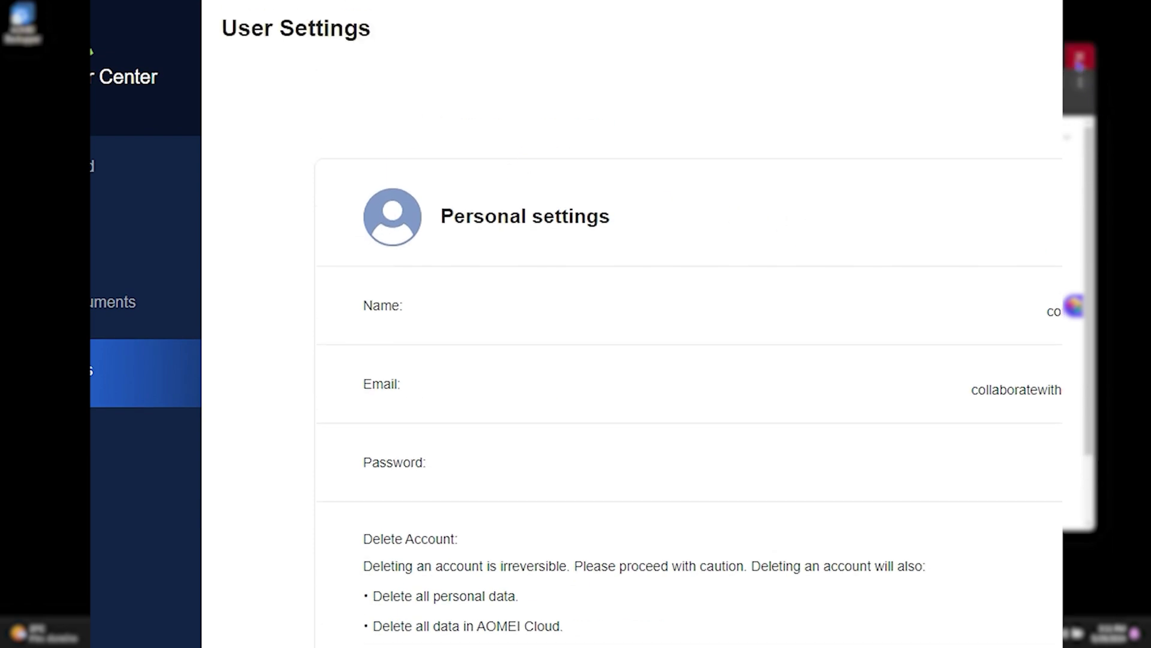
pyautogui.click(1080, 56)
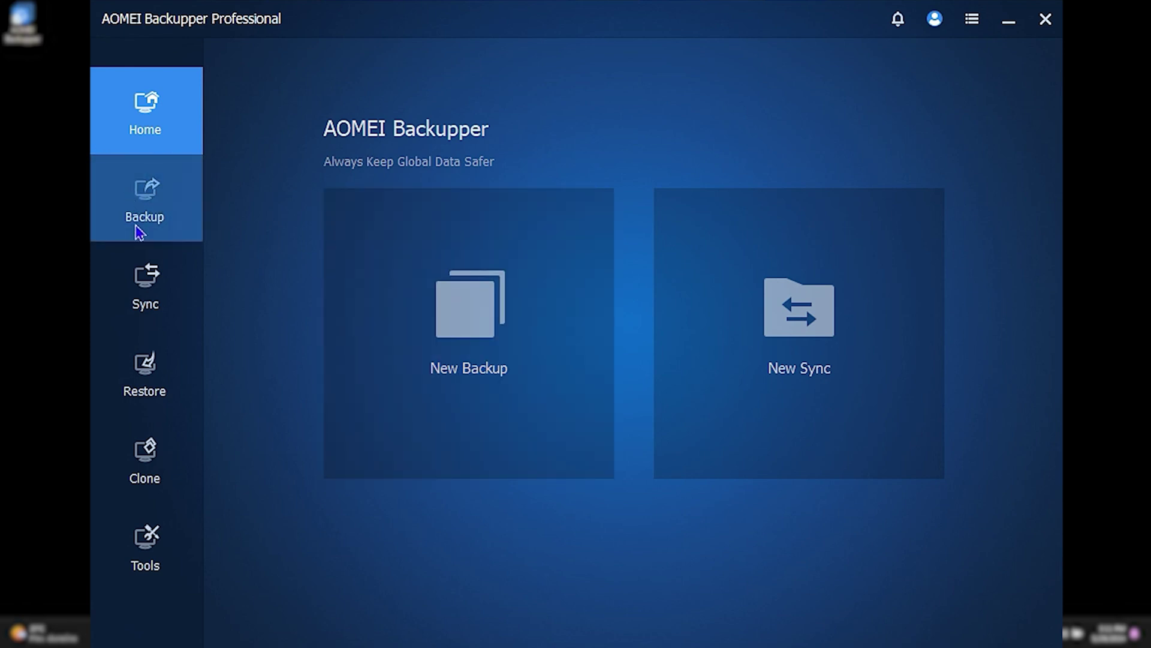
# Try the New Backup and New Sync shortcuts on the home page to see where each leads.
pyautogui.click(429, 290)
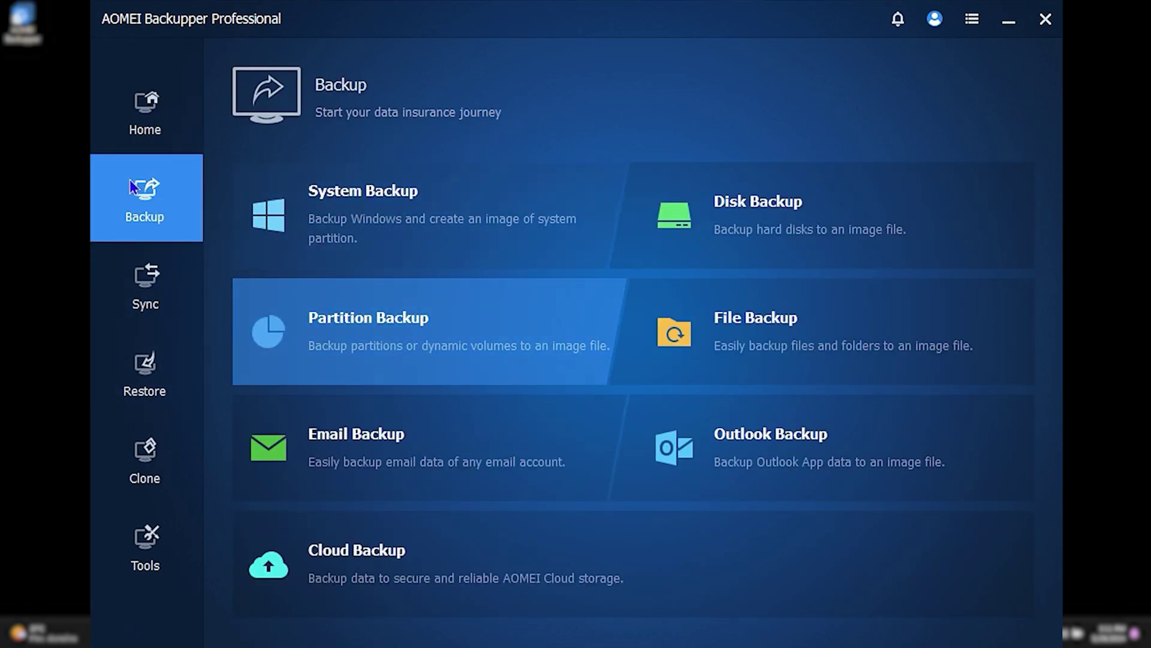
pyautogui.click(137, 116)
pyautogui.click(852, 327)
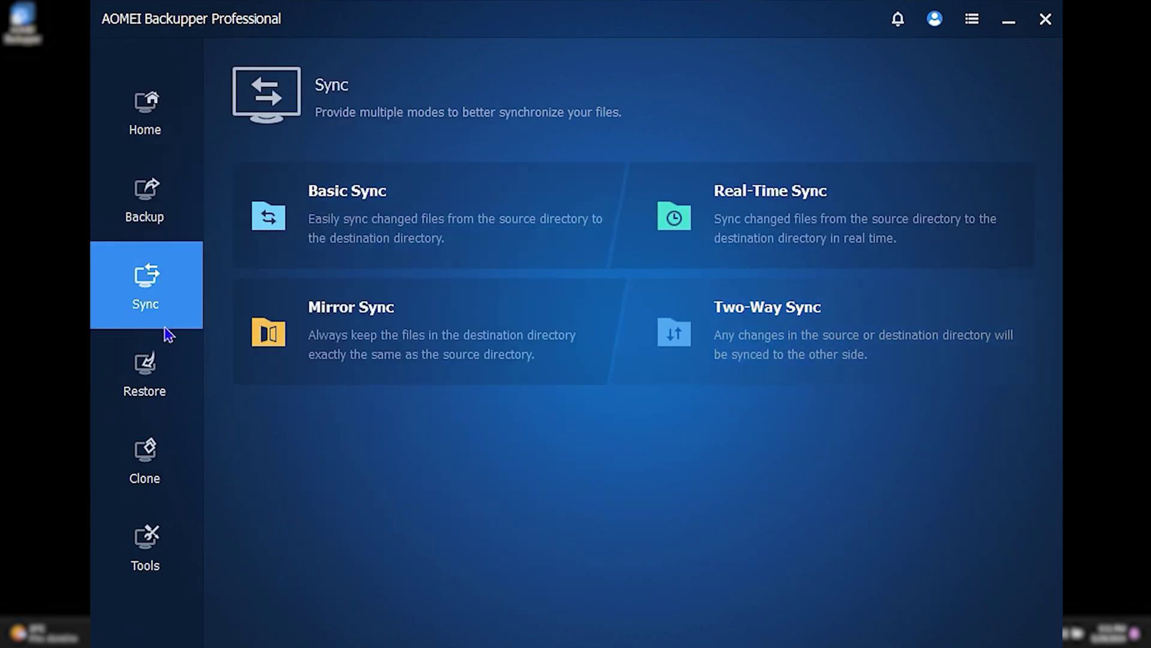
# Review the available Backup, Sync, Restore and Clone functions one after another.
pyautogui.click(164, 231)
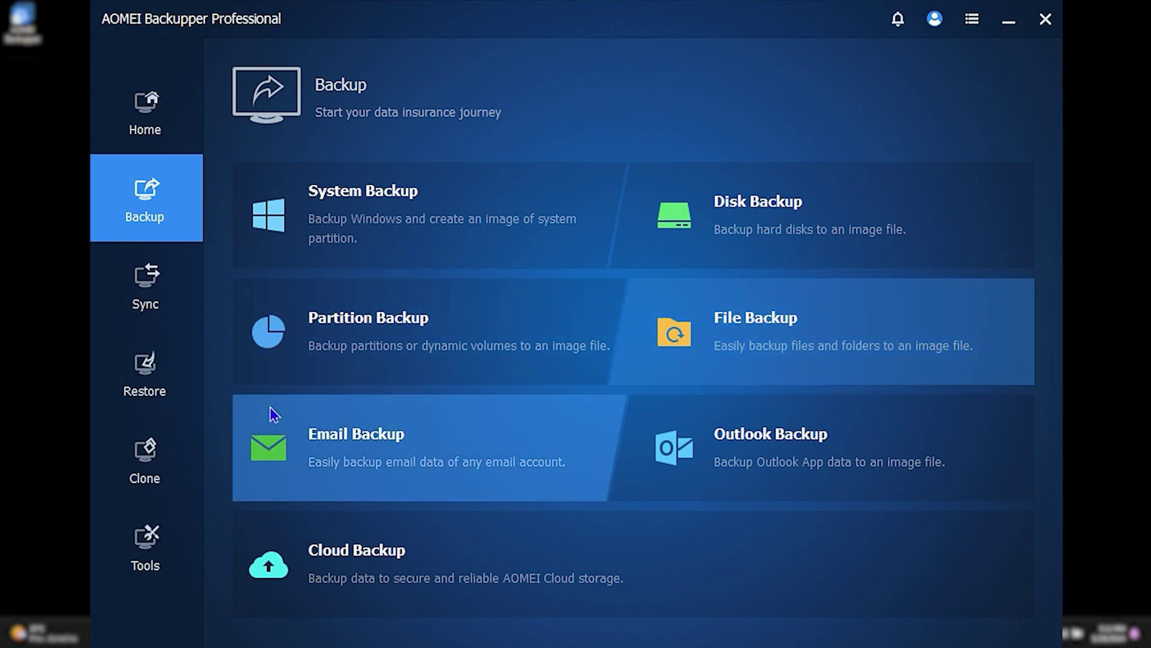
pyautogui.click(145, 279)
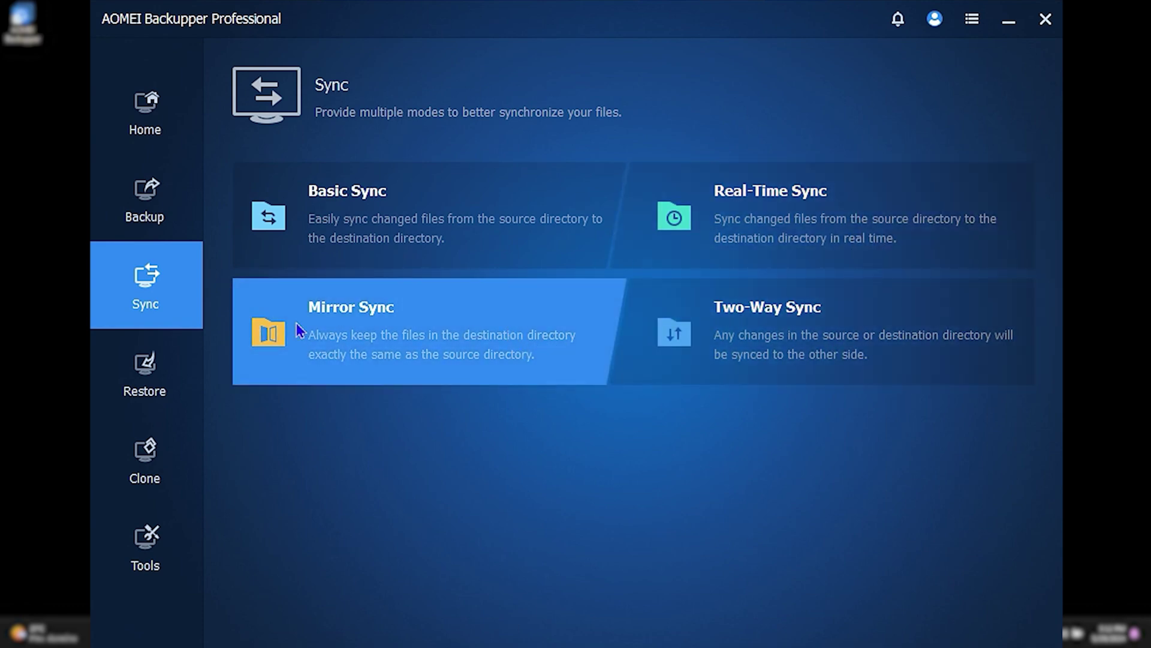
pyautogui.click(155, 390)
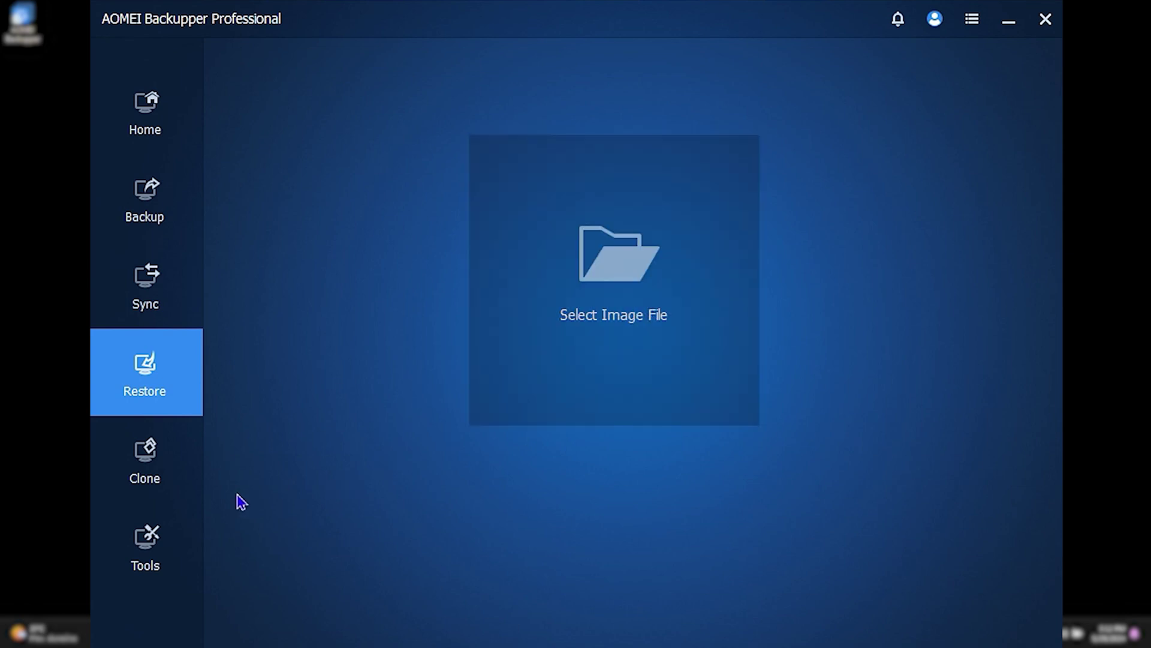
pyautogui.click(163, 471)
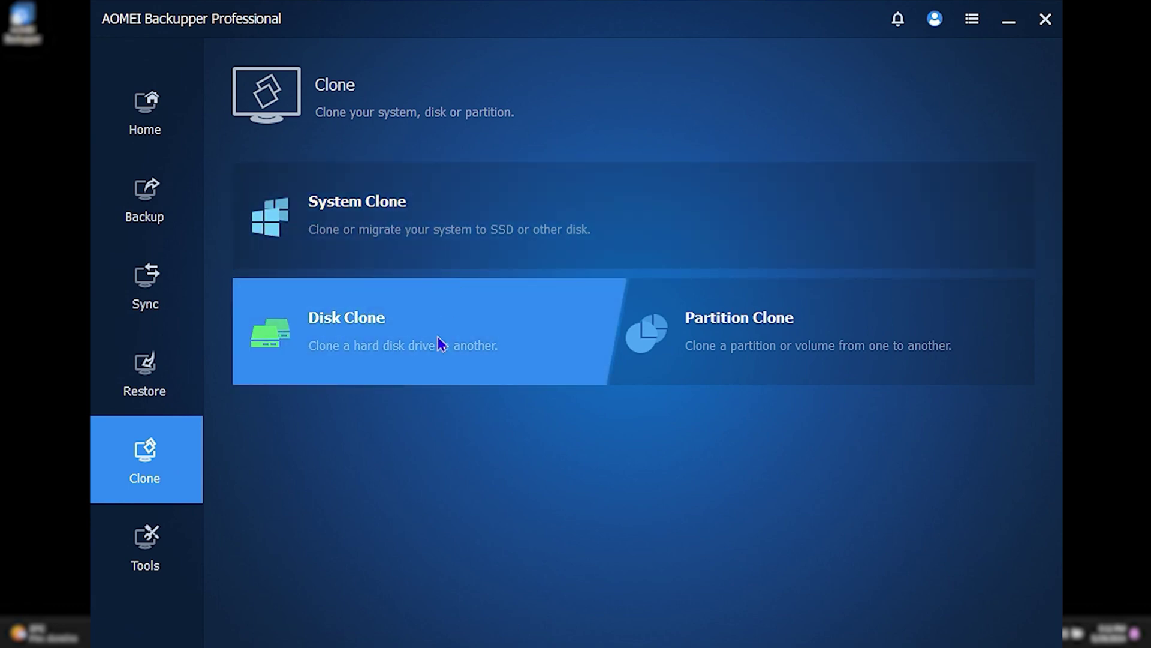
# Examine the common, backup and free tools, view the Remote Desktop tool's description and close it.
pyautogui.click(144, 570)
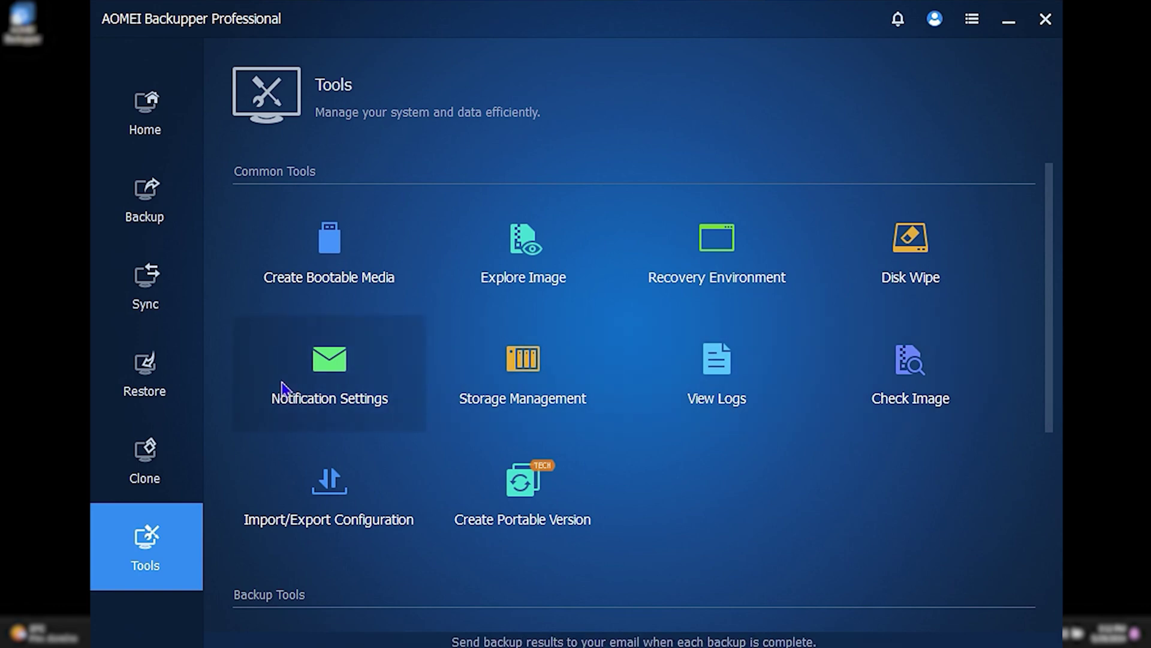
pyautogui.scroll(-3, 619, 430)
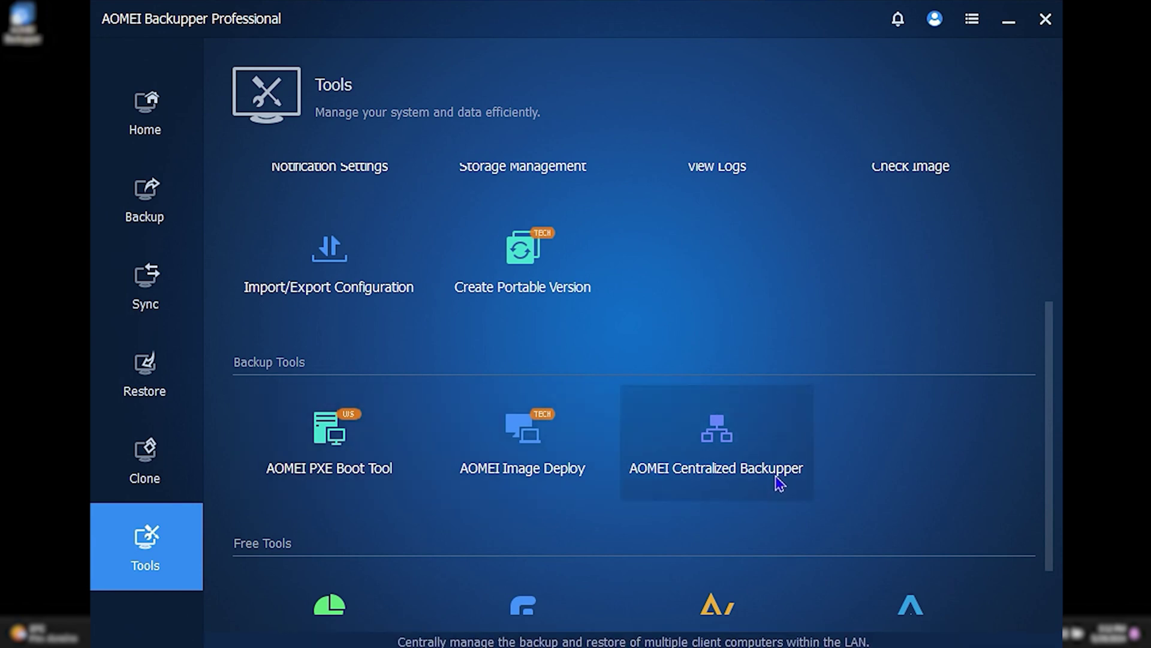
pyautogui.scroll(-1, 778, 483)
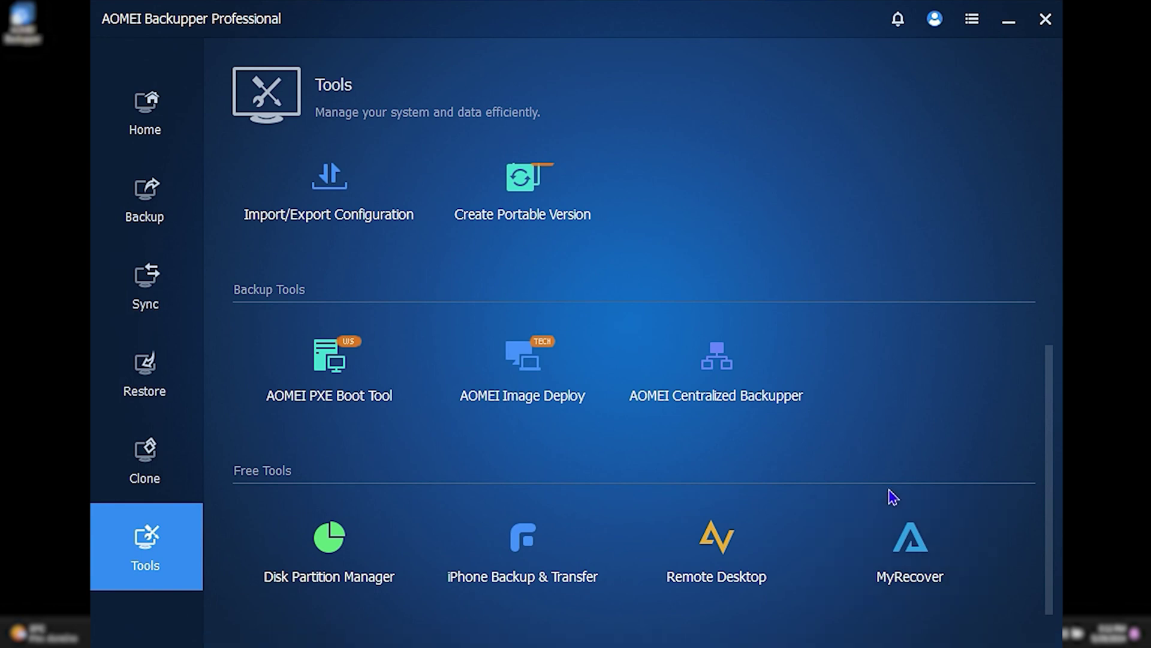
pyautogui.click(742, 552)
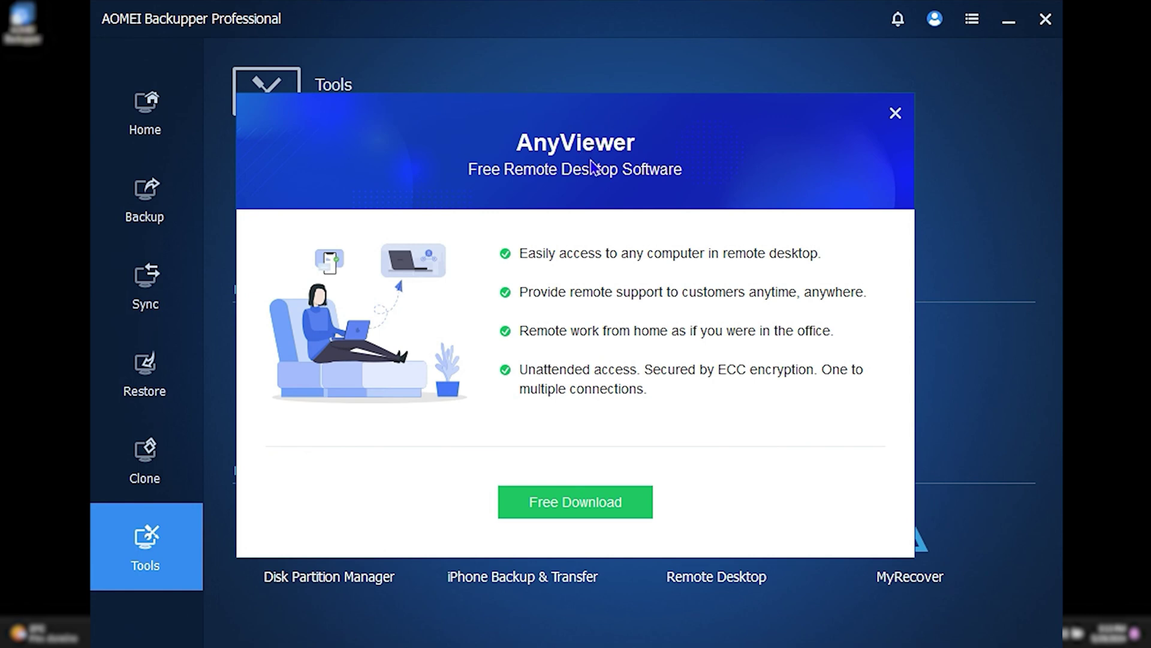
pyautogui.click(896, 115)
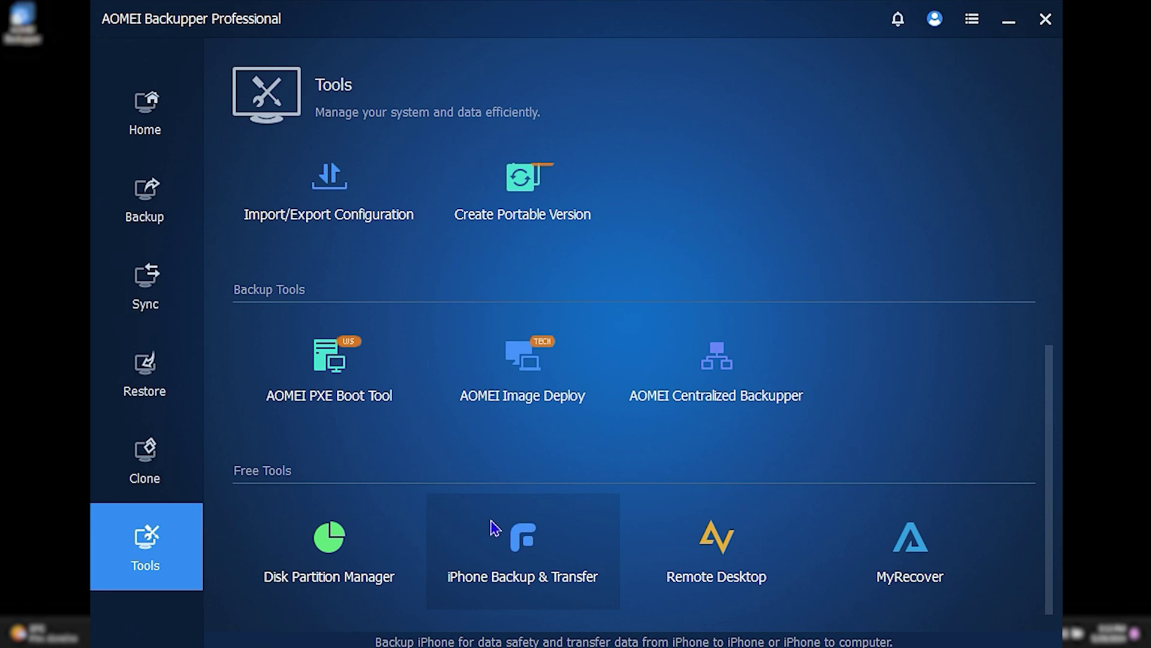
# Start a new File Backup and select me university.jpeg from the Downloads folder as the file to add.
pyautogui.click(161, 211)
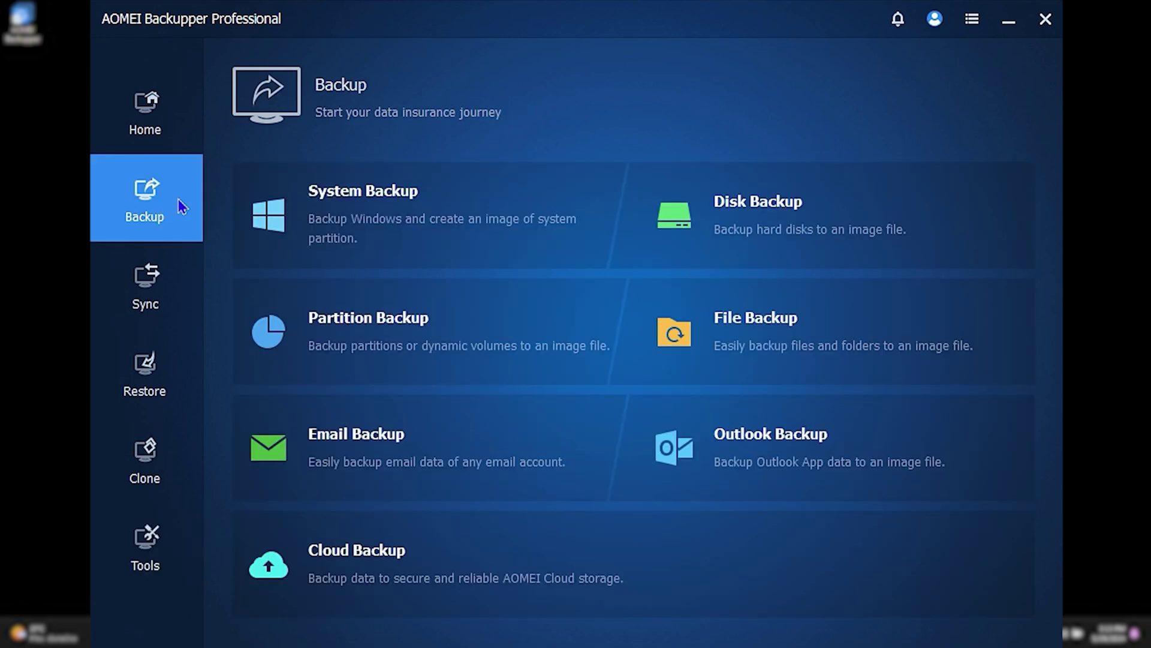
pyautogui.click(751, 342)
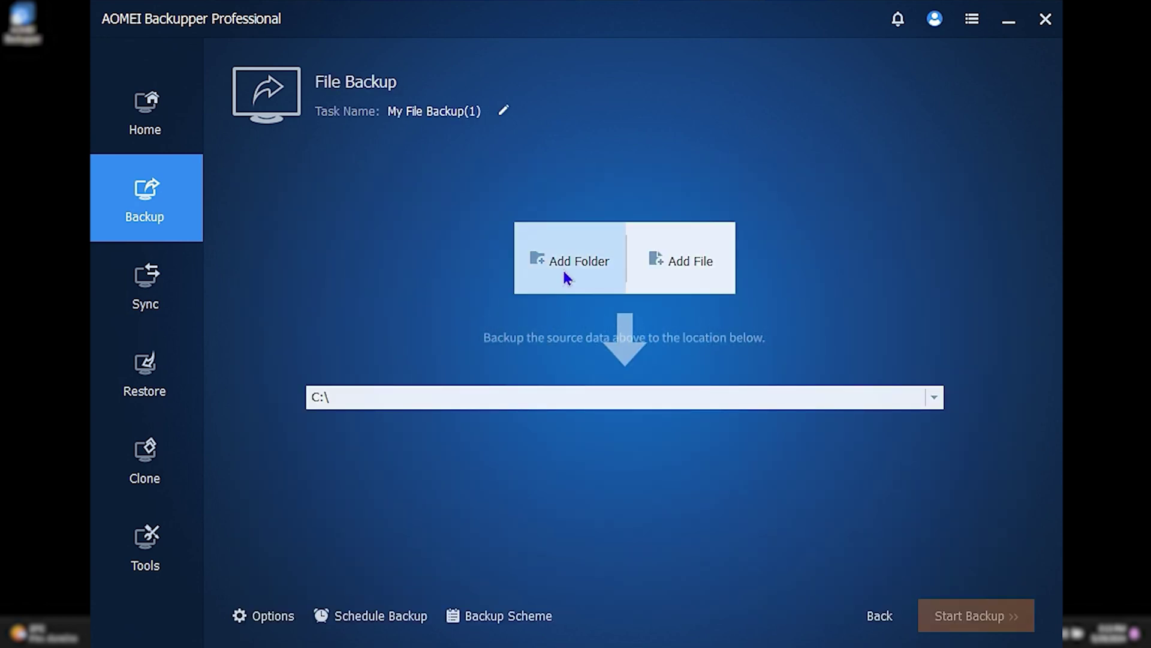
pyautogui.click(702, 271)
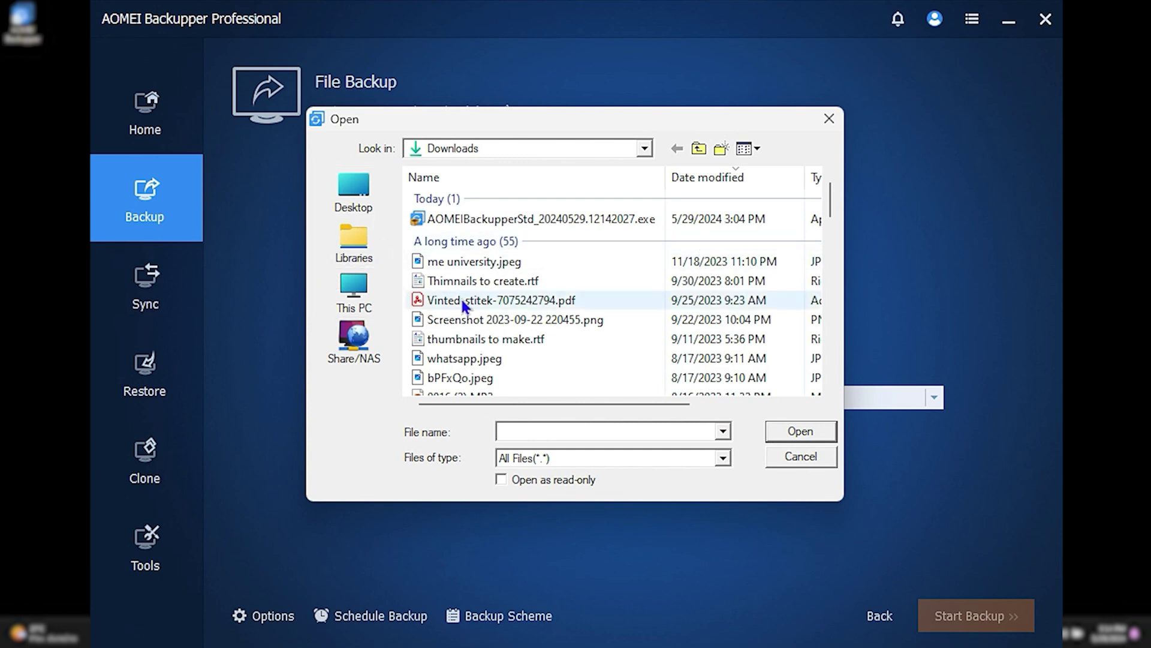
pyautogui.click(463, 261)
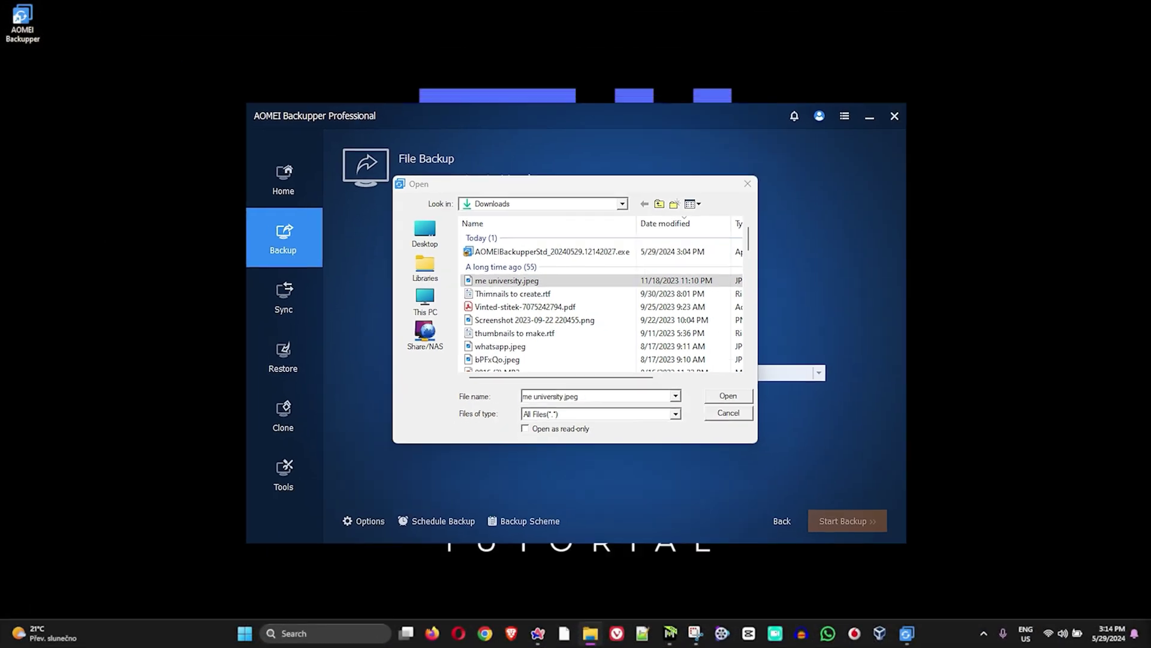
# Switch to File Explorer, preview me university.jpeg from Downloads, close the image and minimize the folder window.
pyautogui.press('super+e')
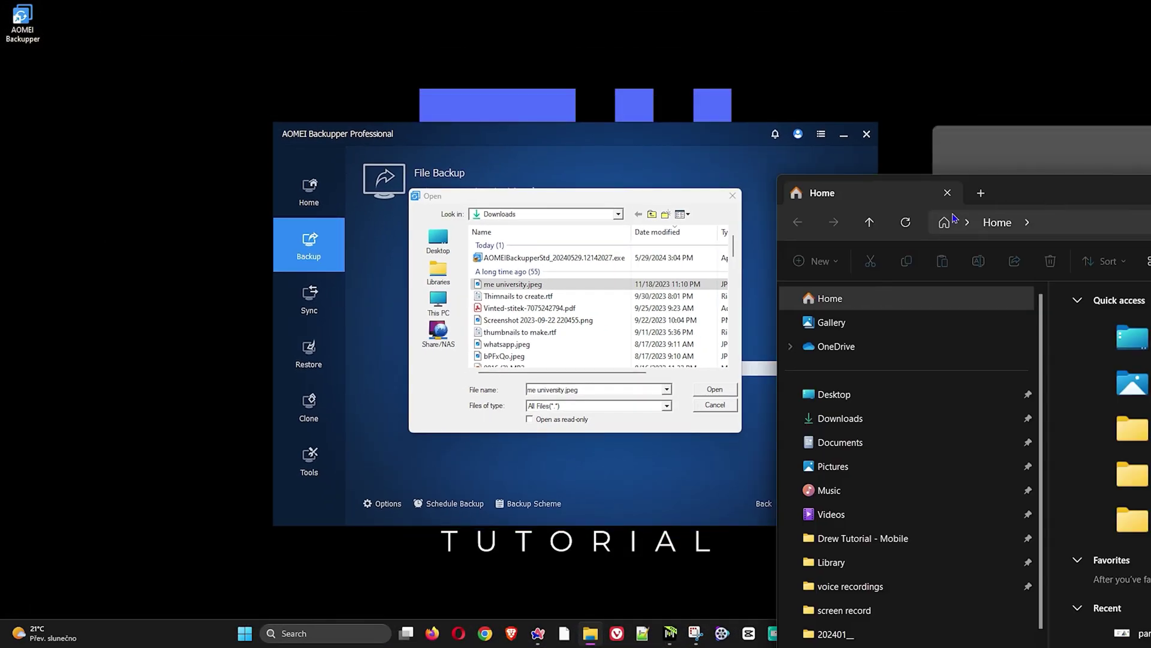
pyautogui.click(232, 292)
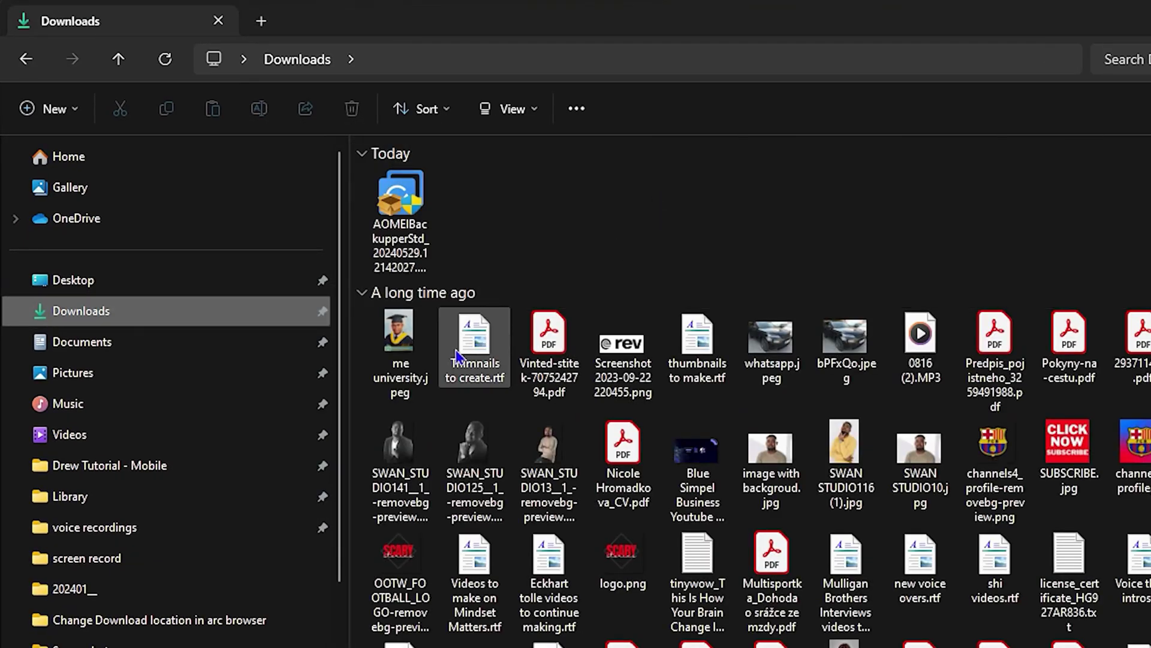
pyautogui.doubleClick(399, 354)
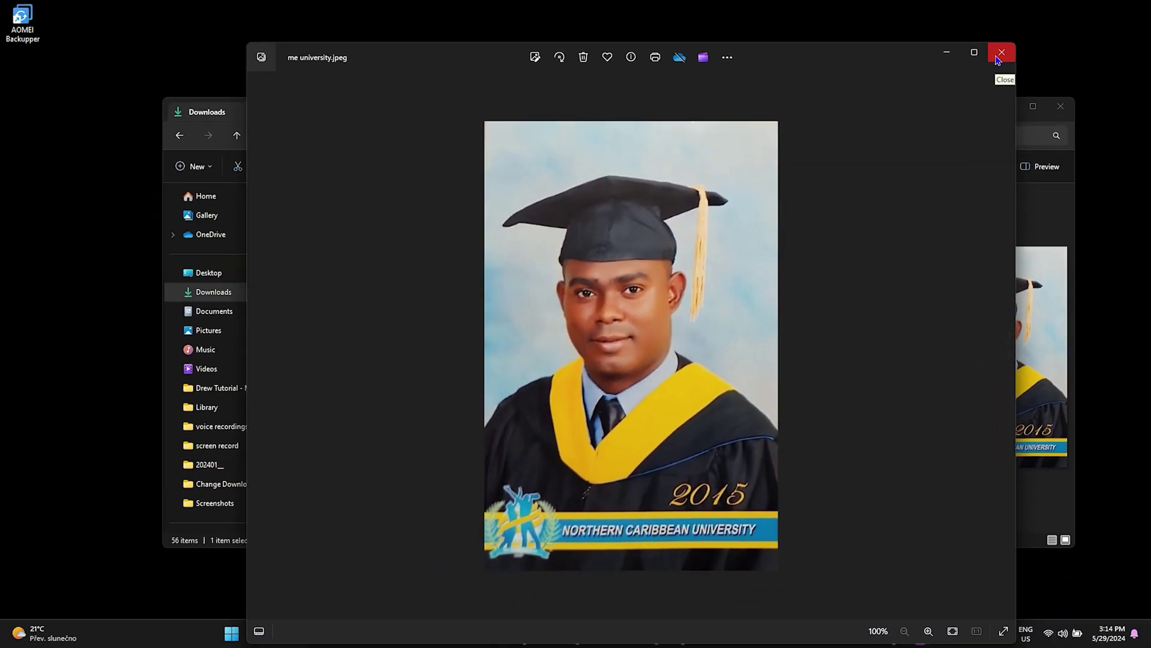
pyautogui.click(998, 57)
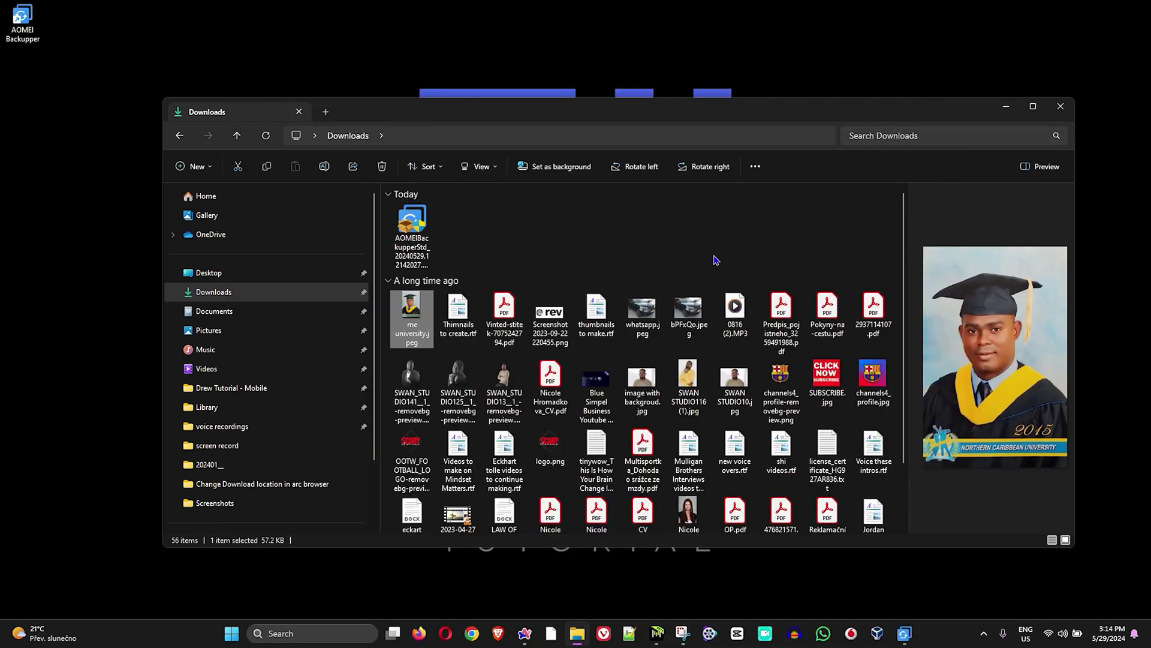
pyautogui.click(1008, 107)
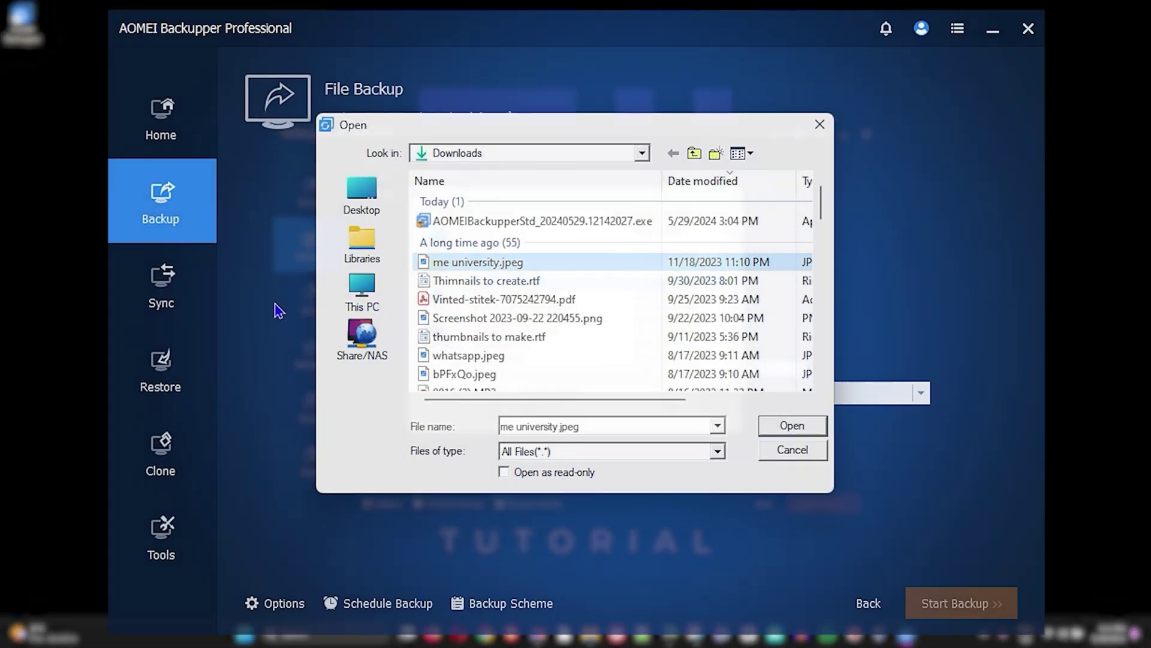
# Add me university.jpeg from the Downloads folder as the source file of the file backup.
pyautogui.click(470, 259)
pyautogui.click(791, 429)
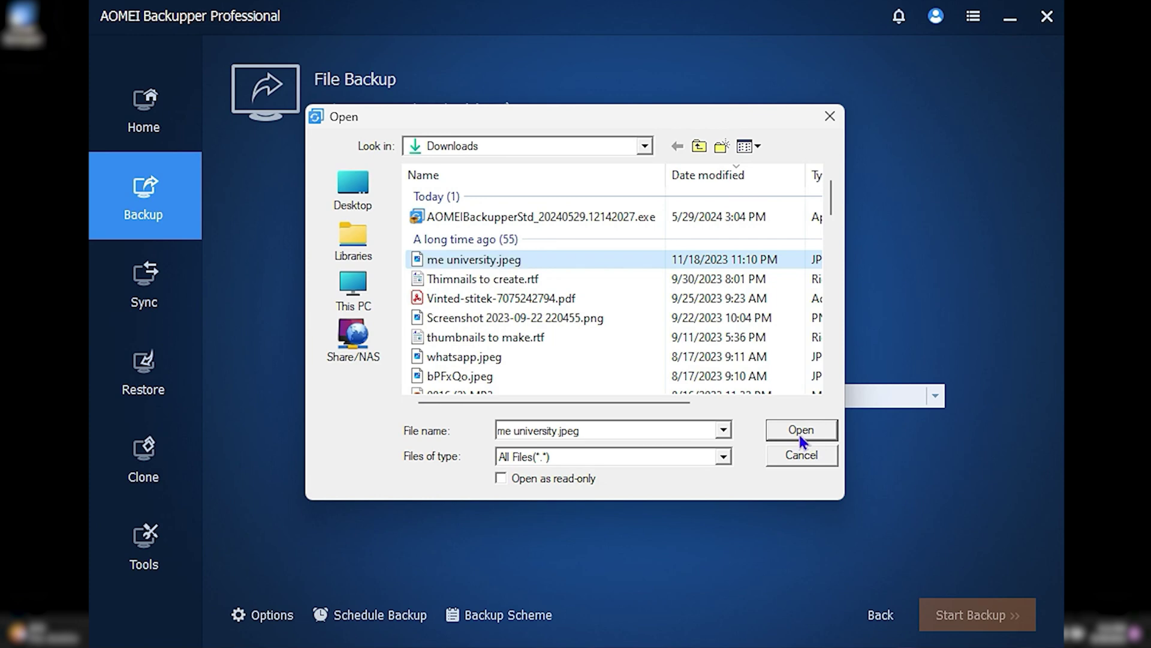
pyautogui.click(802, 430)
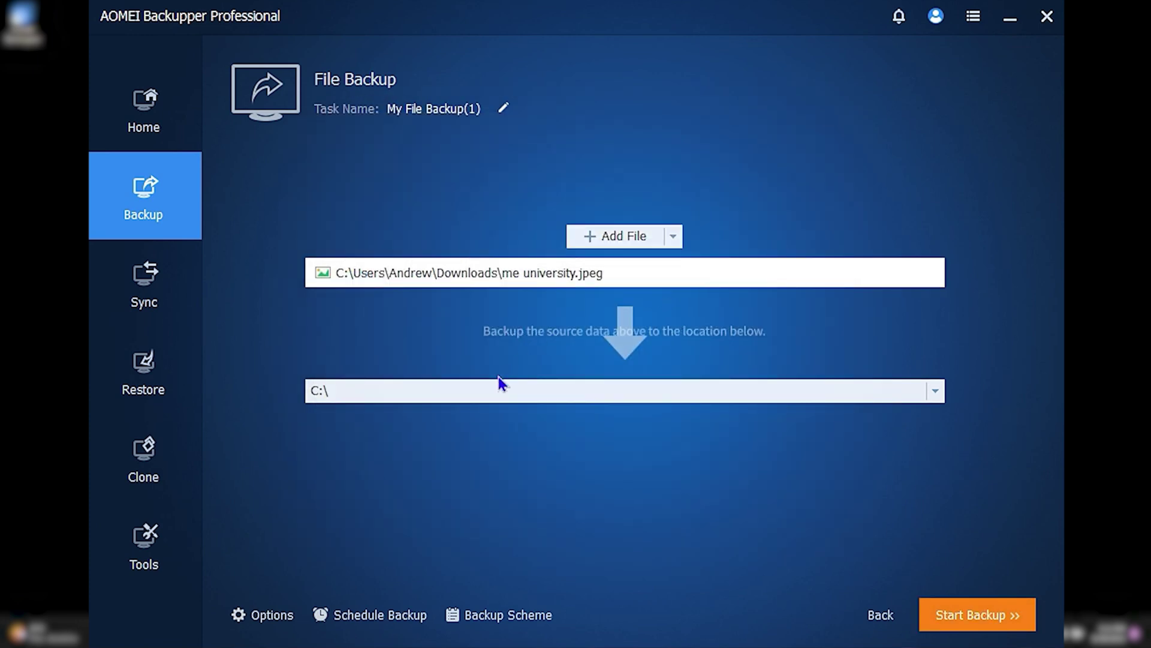
# Choose the Desktop folder as the local destination path for the file backup.
pyautogui.click(431, 400)
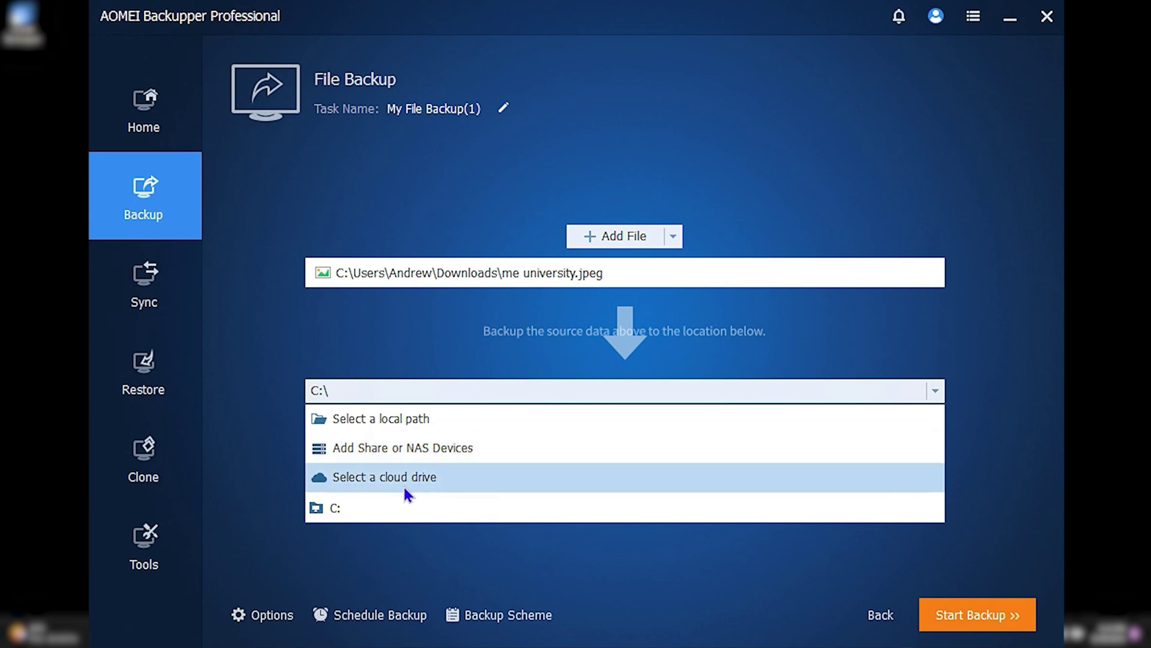
pyautogui.click(343, 509)
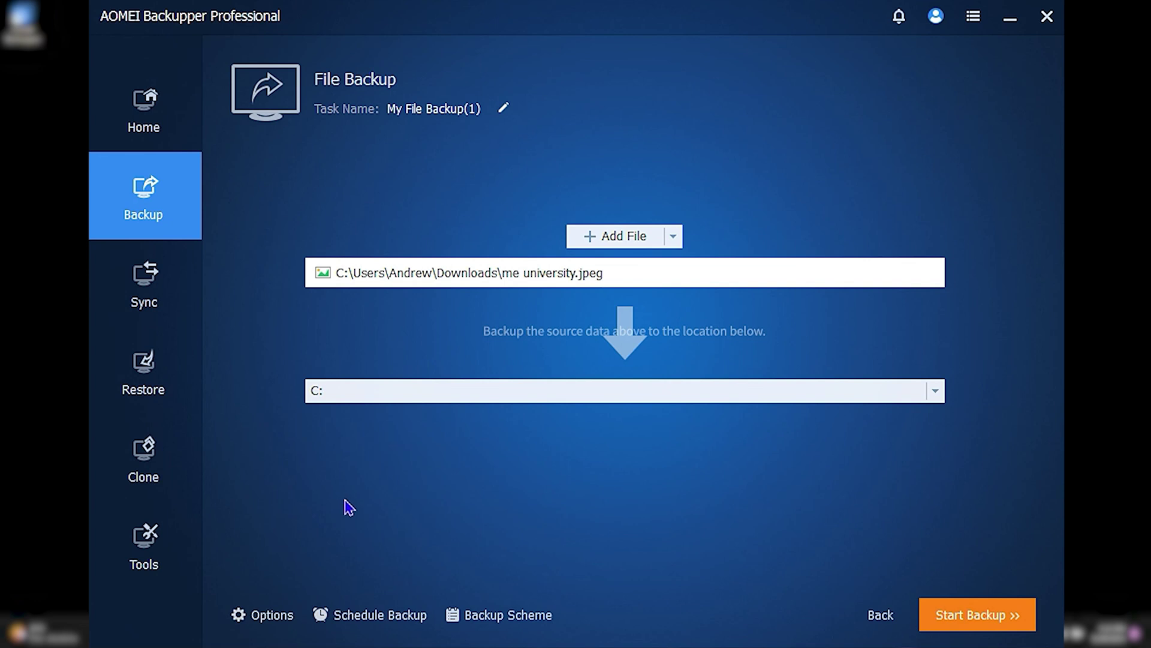
pyautogui.click(423, 391)
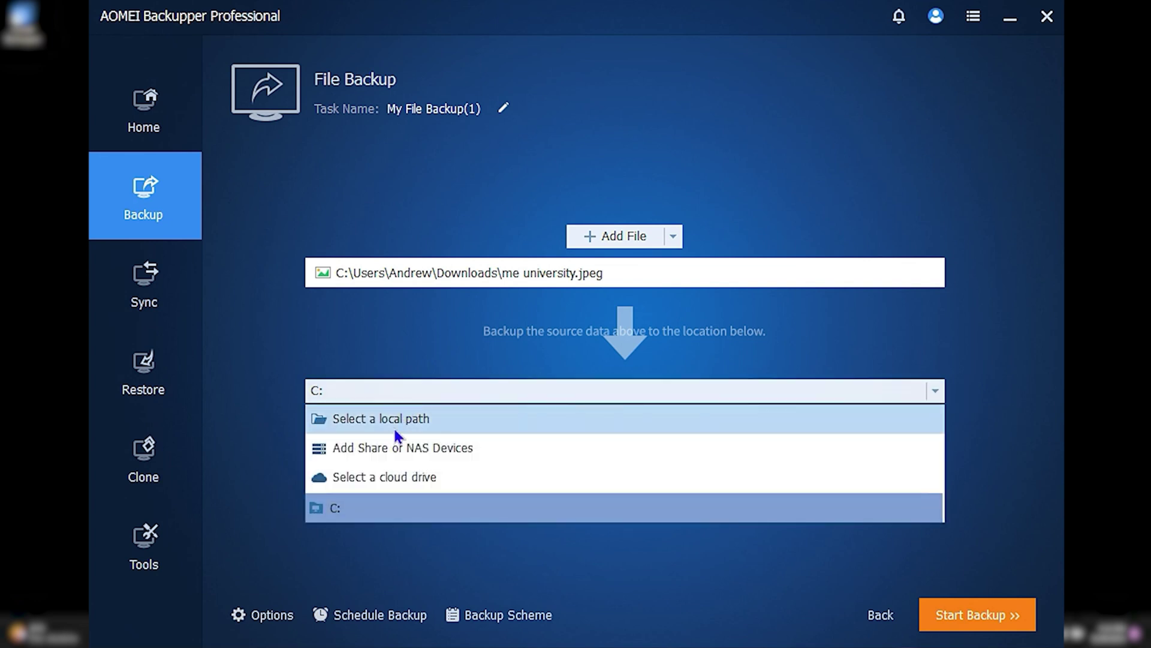
pyautogui.click(394, 426)
pyautogui.click(373, 300)
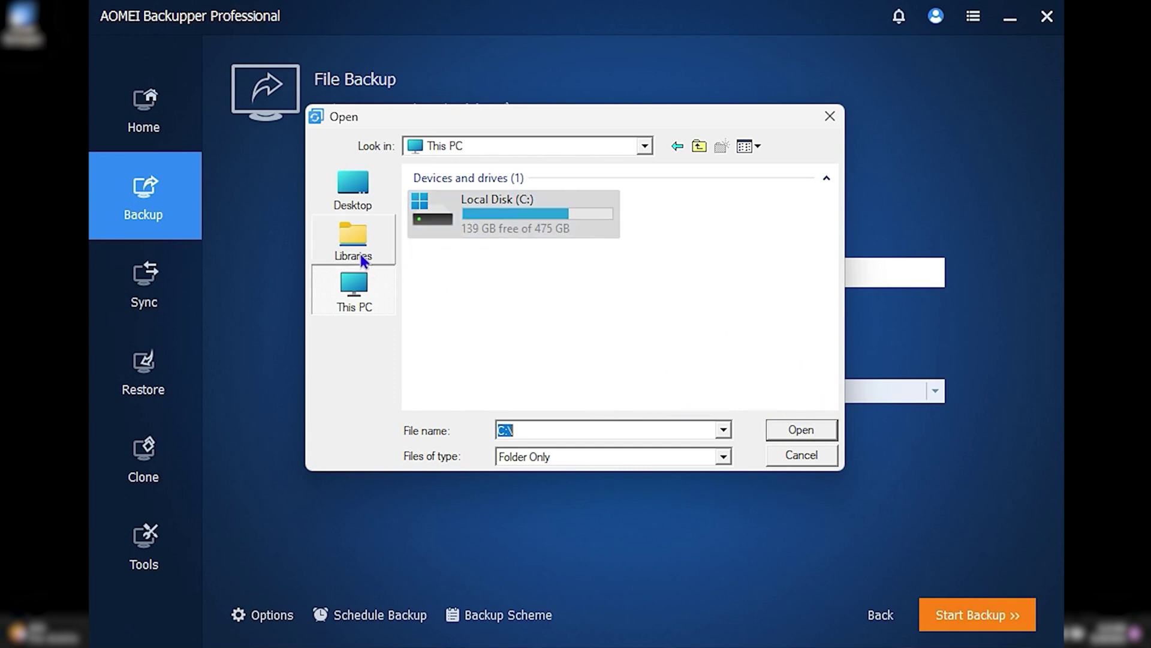
pyautogui.click(355, 195)
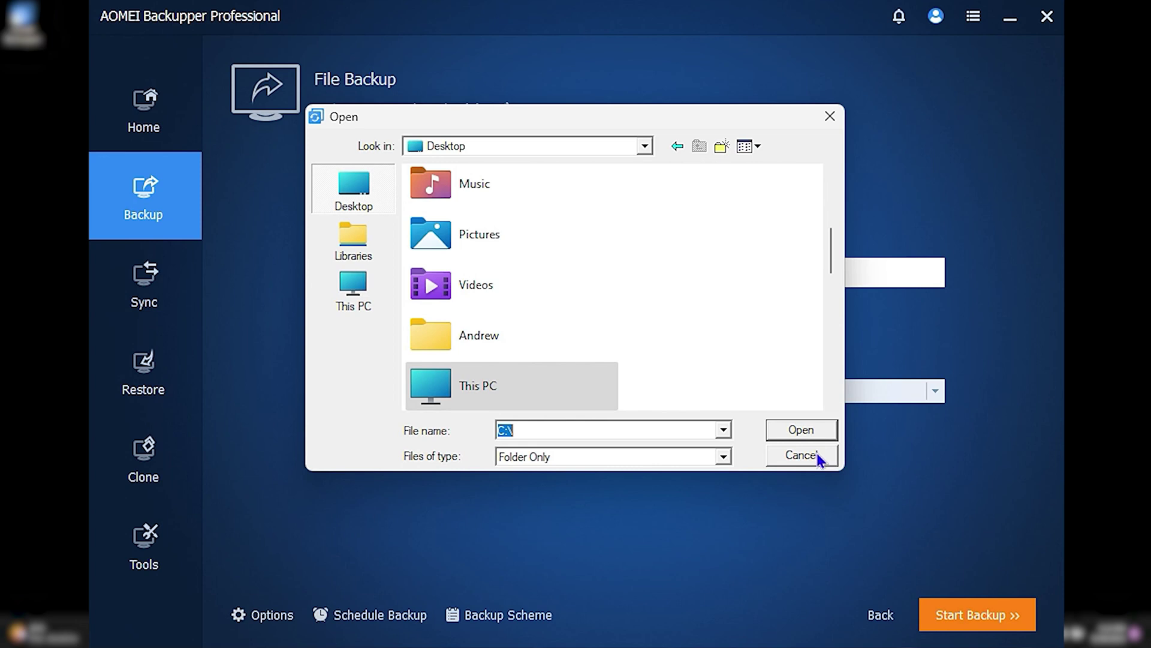
pyautogui.press('Return')
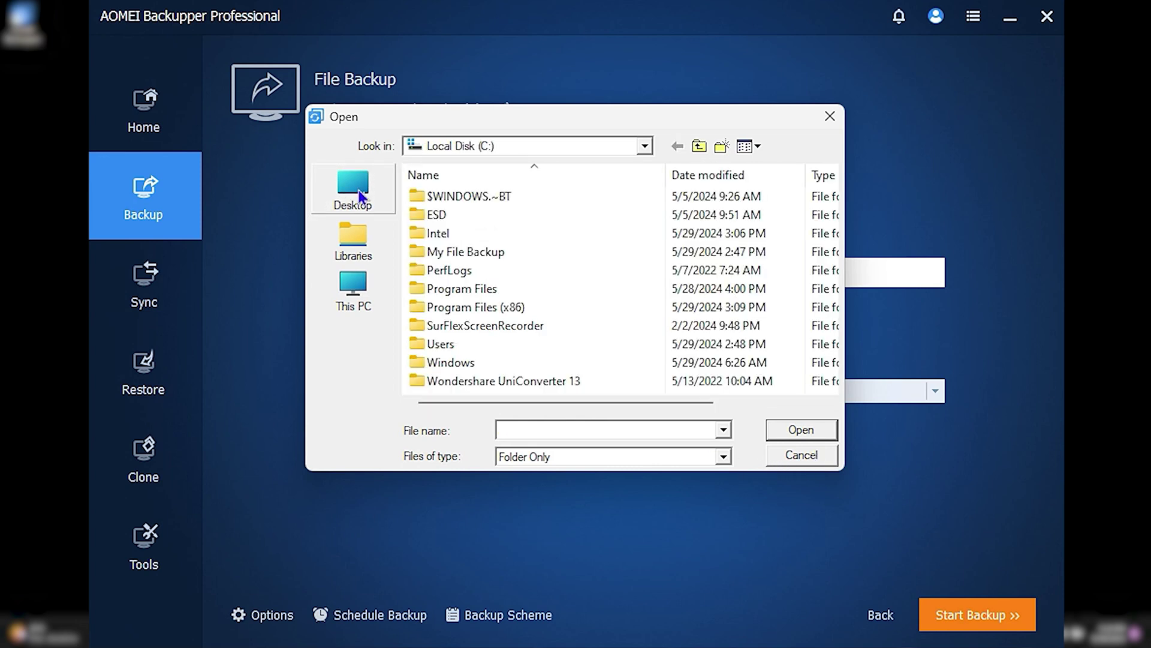
pyautogui.click(360, 196)
pyautogui.click(783, 356)
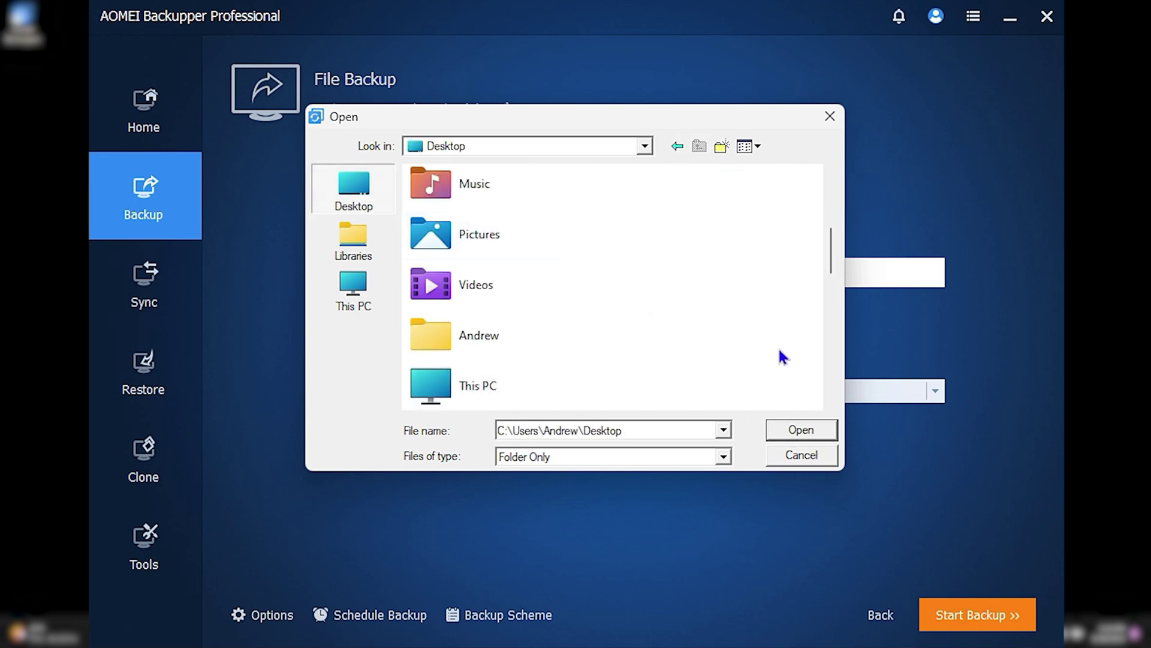
pyautogui.click(796, 433)
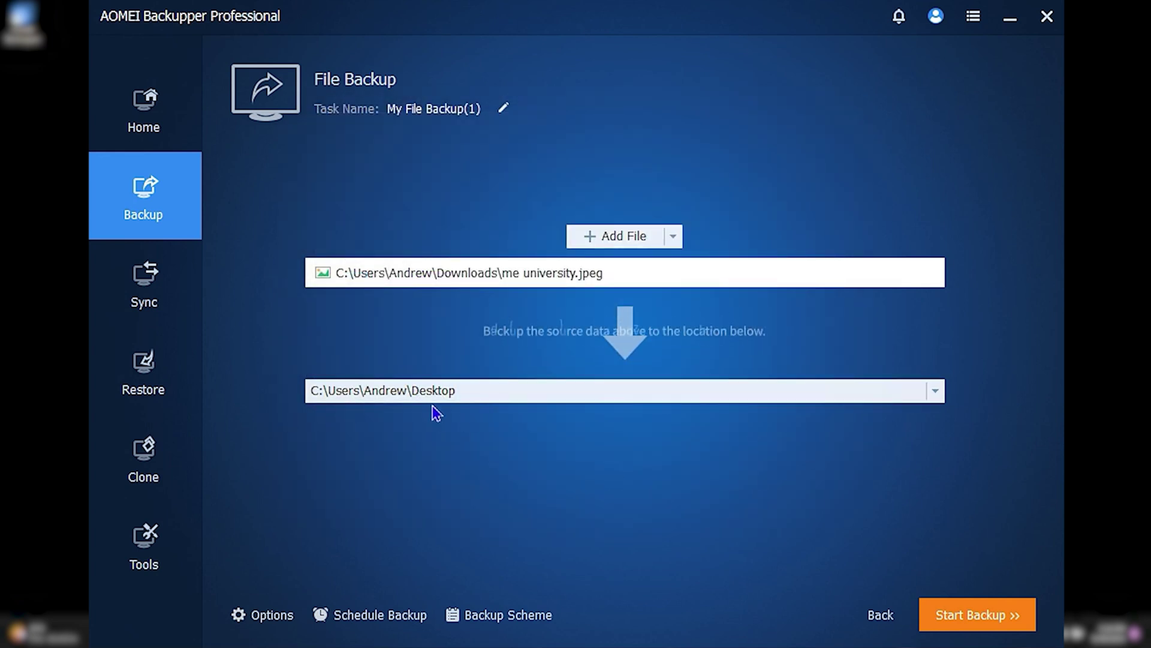
# Run the file backup and finish it, then glance at the Restore options and return to Backup Management.
pyautogui.click(988, 624)
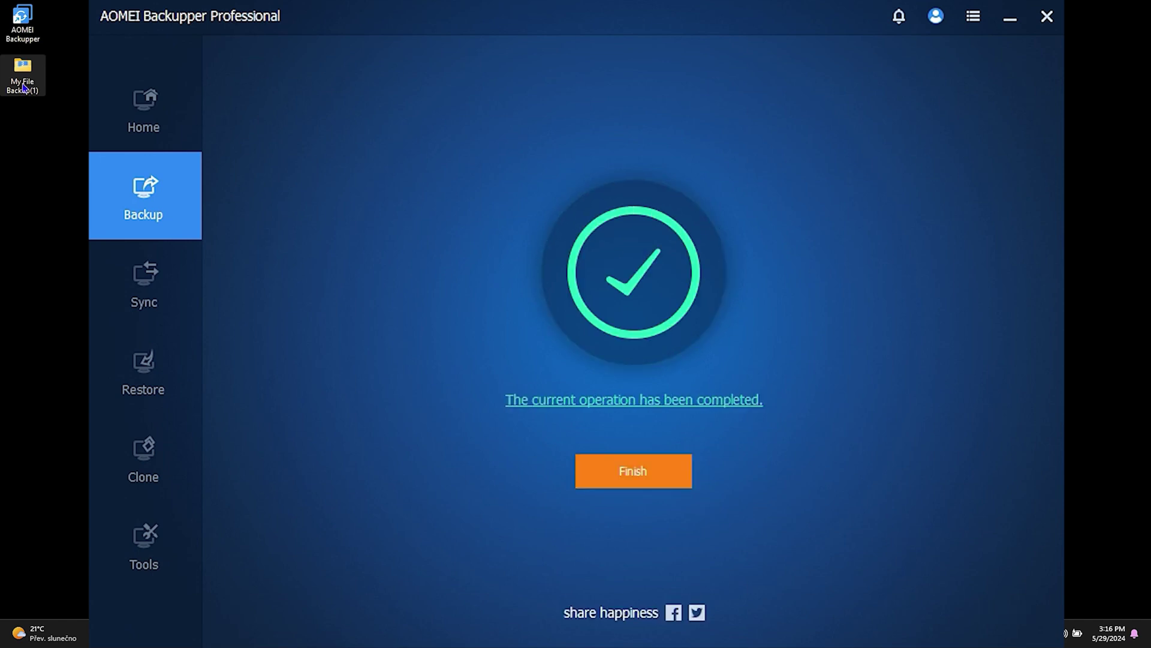
pyautogui.click(668, 478)
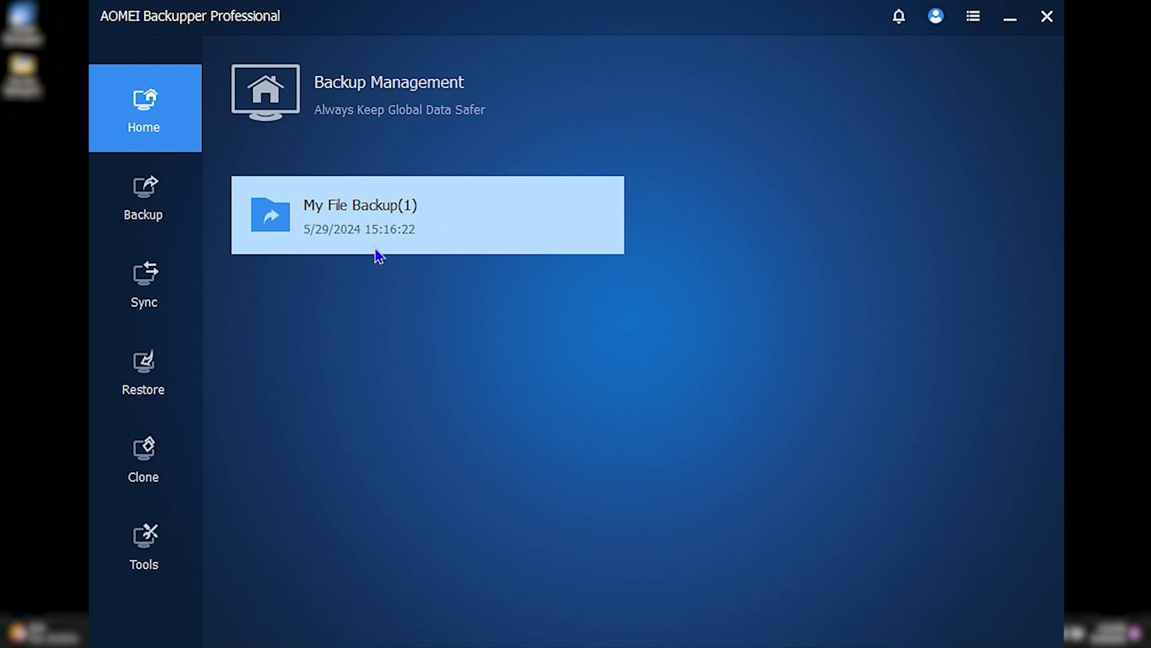
pyautogui.moveTo(345, 216)
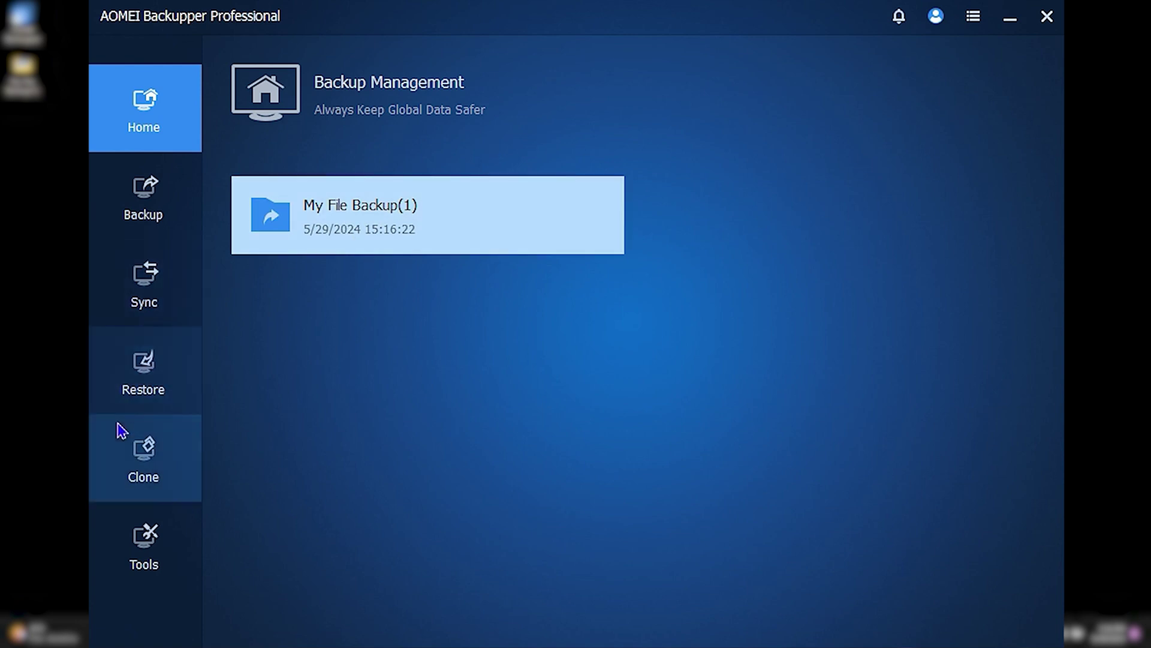
pyautogui.click(144, 373)
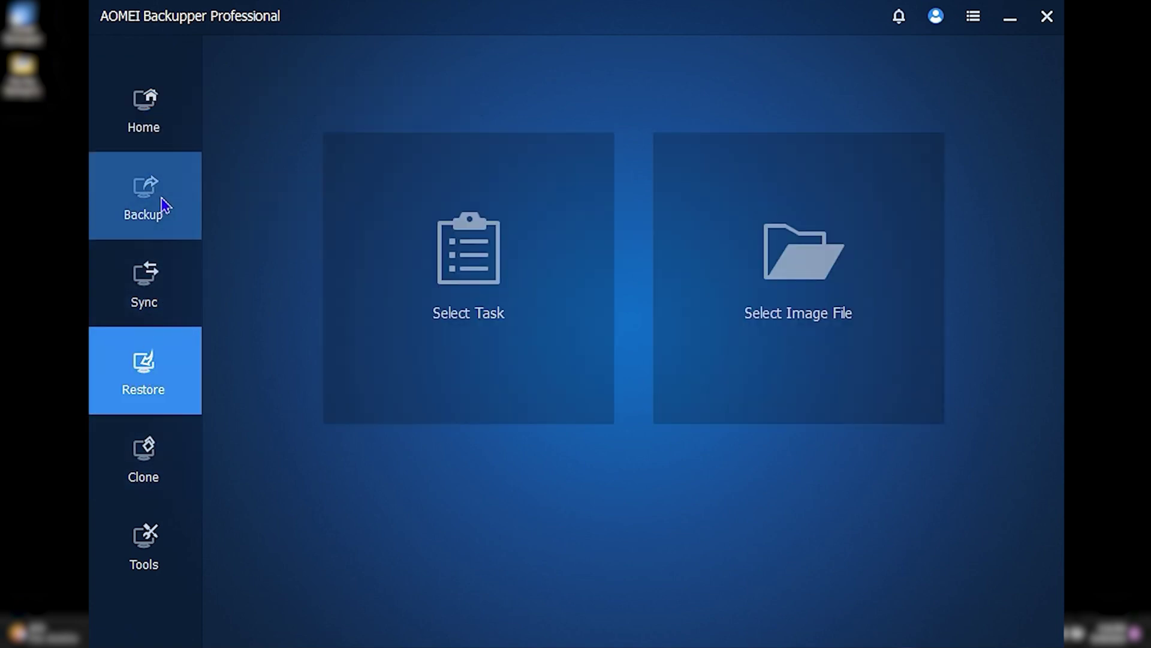
pyautogui.click(151, 142)
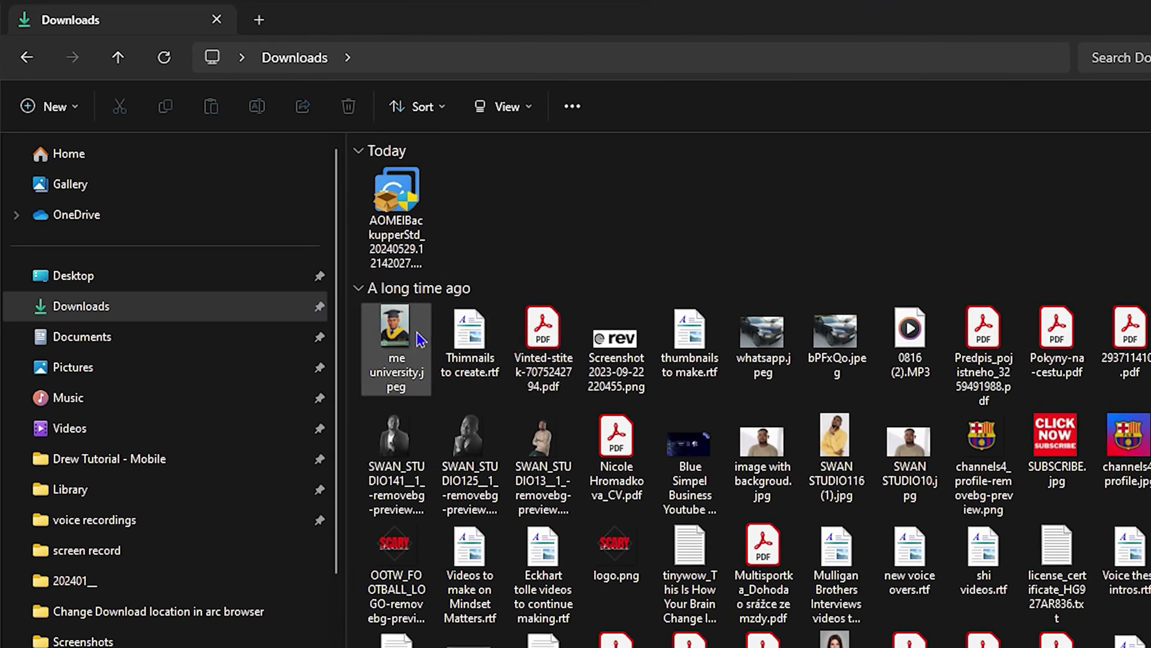
# Permanently delete me university.jpeg from the Downloads folder in File Explorer and close the folder window.
pyautogui.click(390, 340)
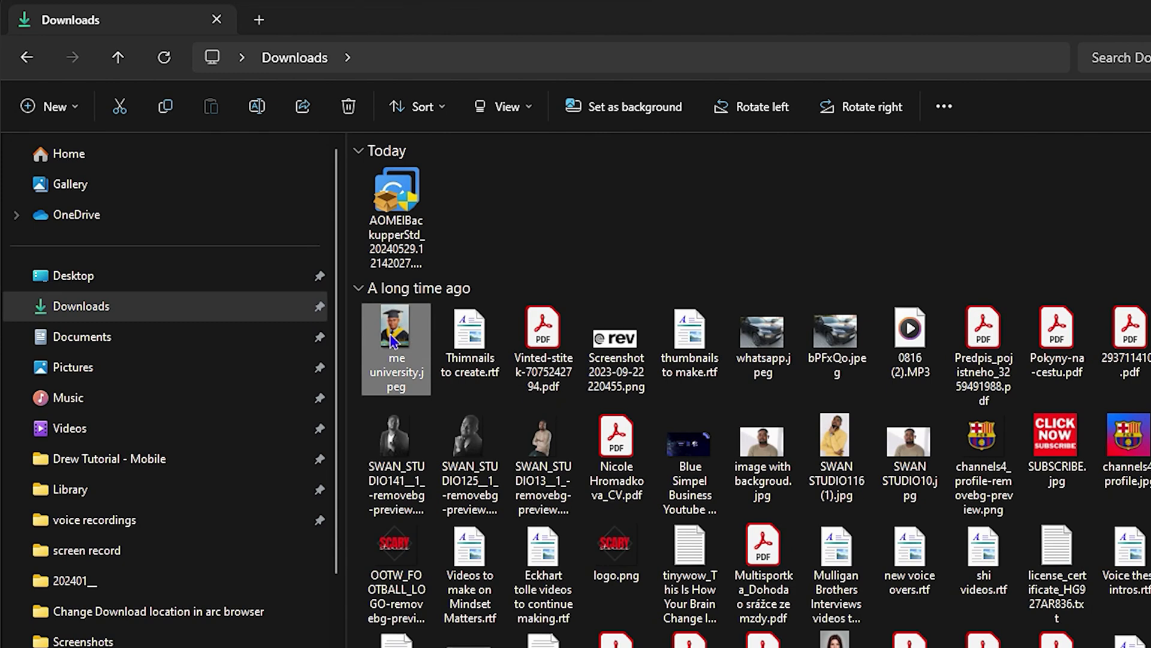
pyautogui.hotkey('shift', 'Delete')
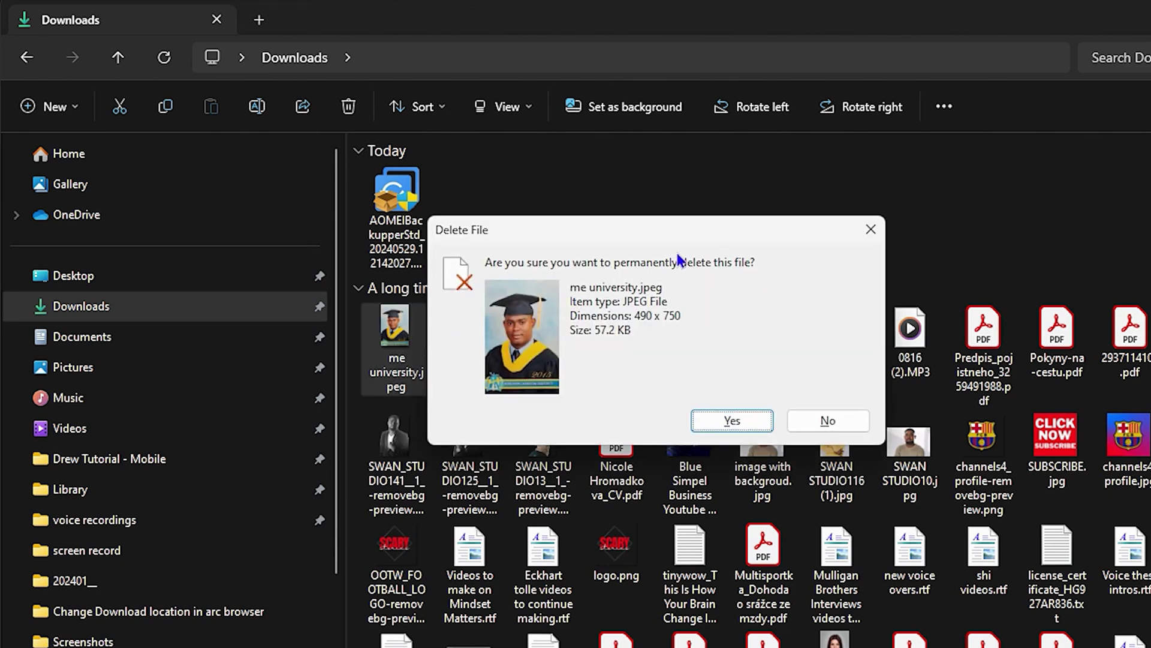
pyautogui.click(732, 419)
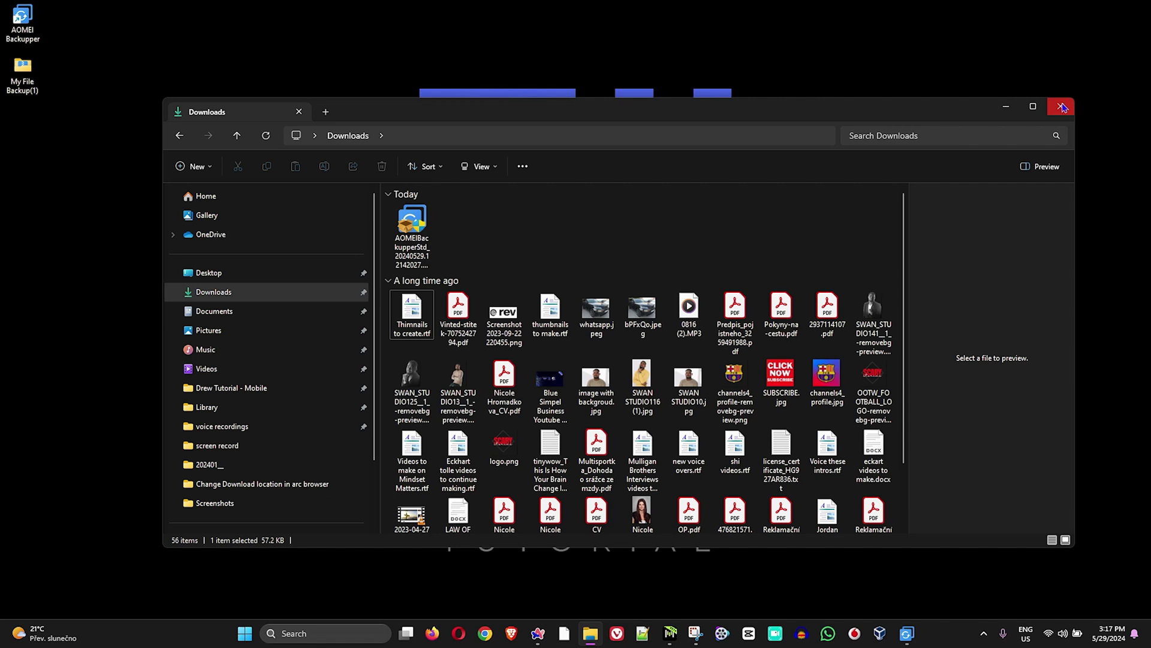
pyautogui.click(1062, 108)
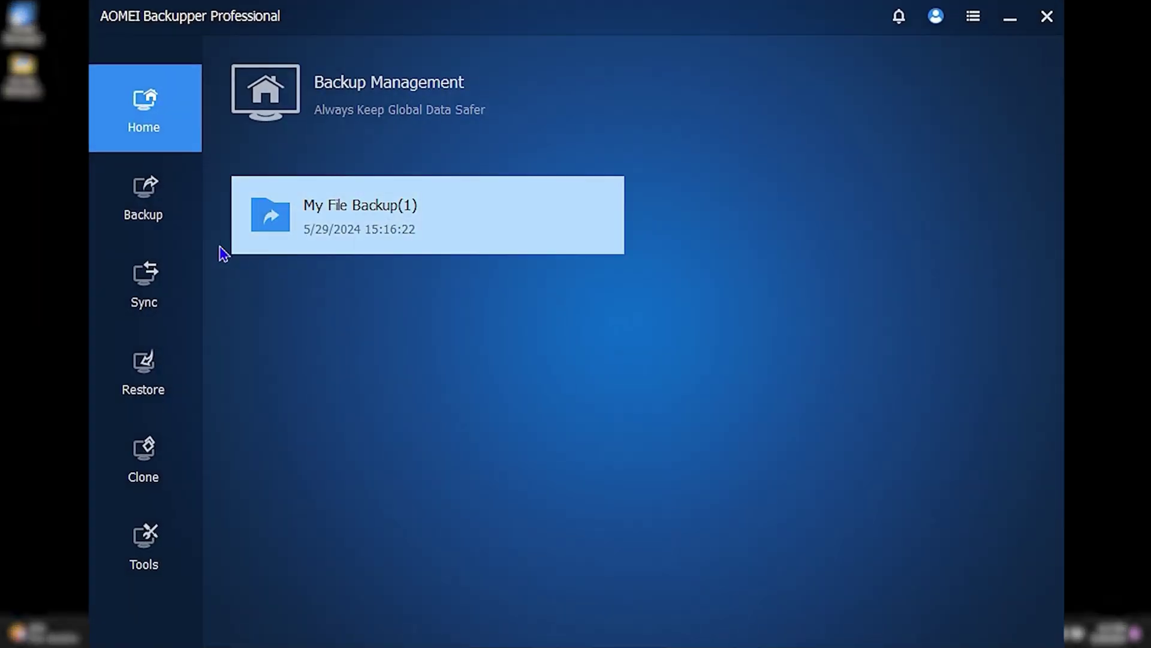
# Start a restore of the My File Backup(1) task from Backup Management.
pyautogui.moveTo(398, 226)
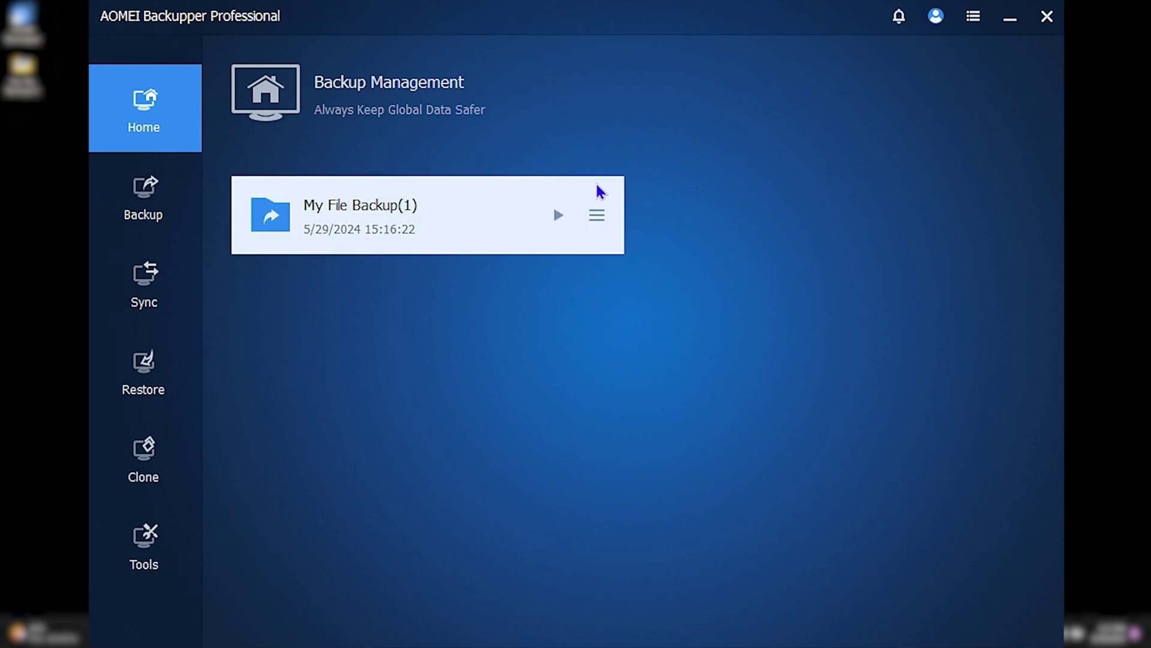
pyautogui.click(599, 217)
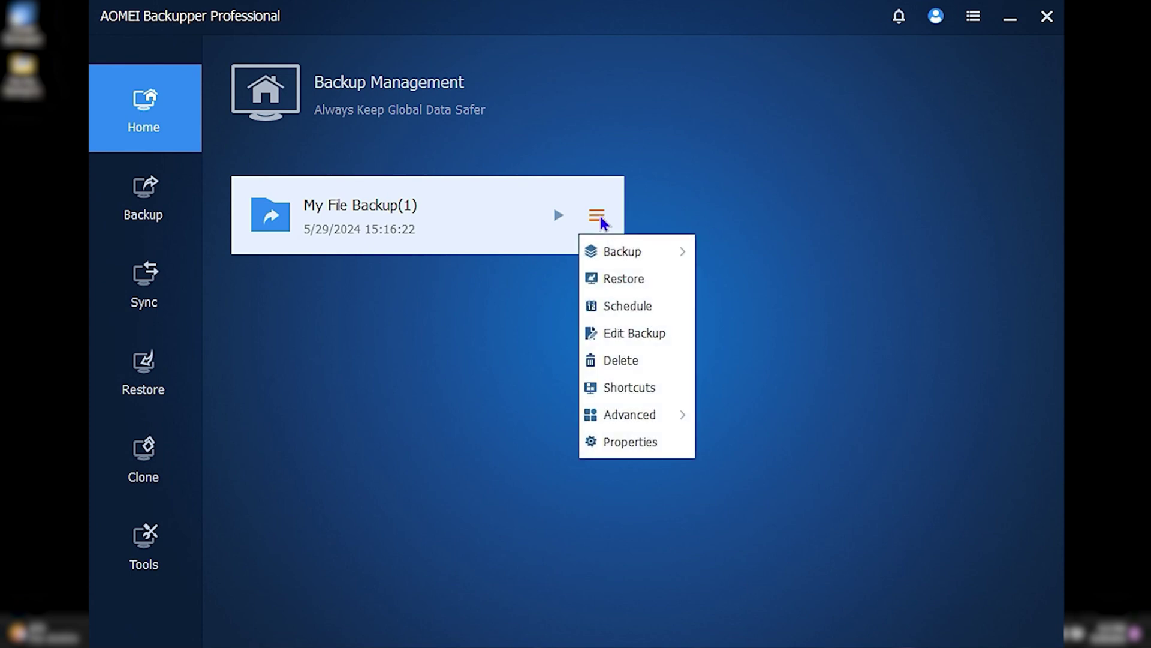
pyautogui.moveTo(637, 428)
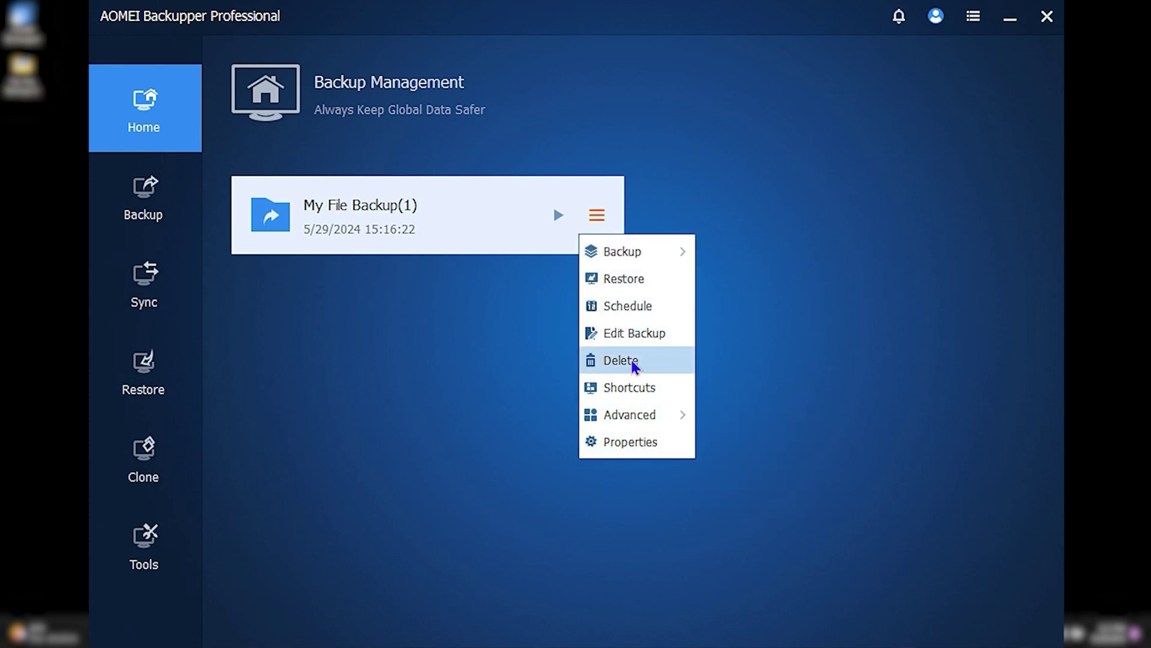
pyautogui.click(642, 289)
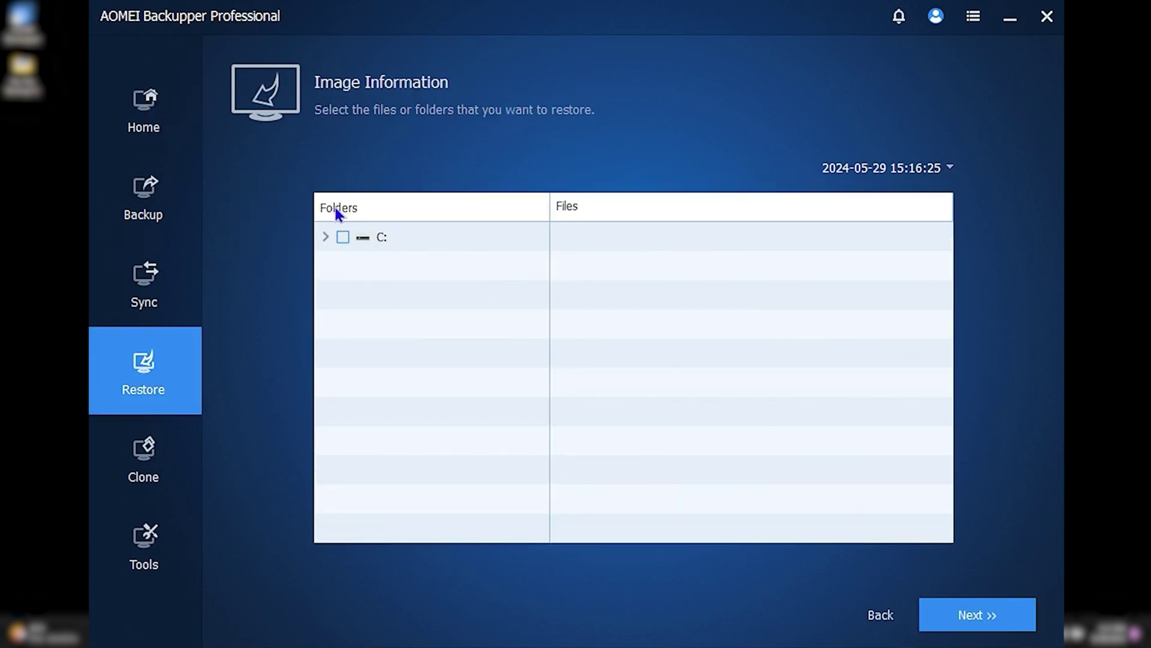
# Expand drive C: down to the user's Downloads folder and mark me university.jpeg for restoring.
pyautogui.click(325, 237)
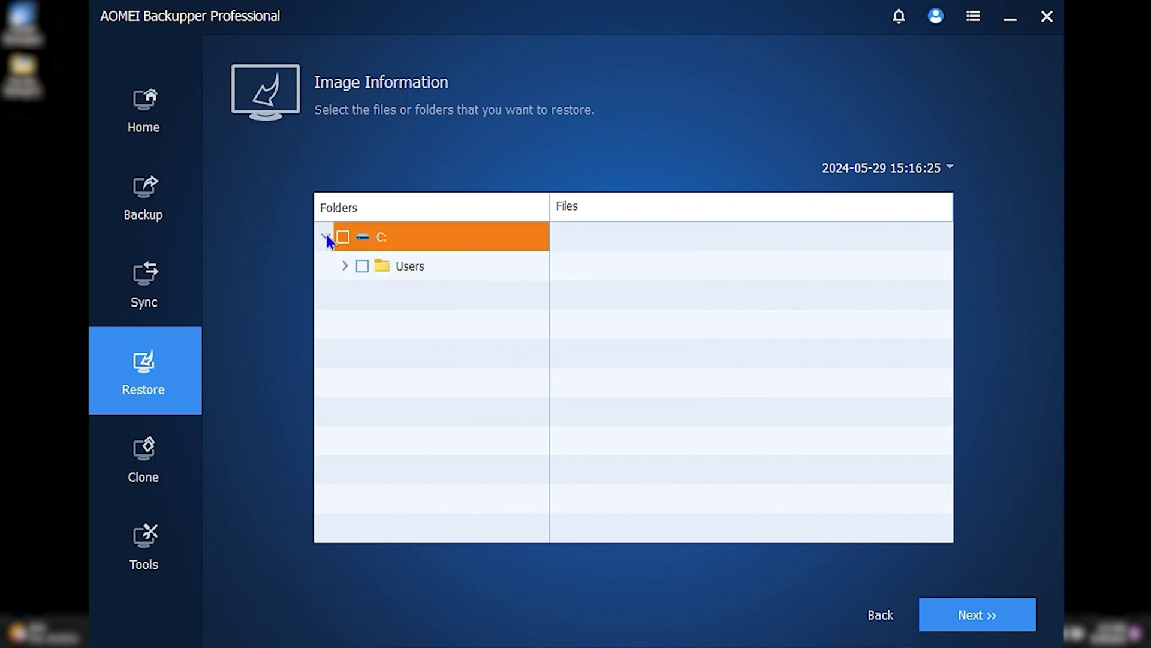
pyautogui.click(346, 267)
pyautogui.click(364, 296)
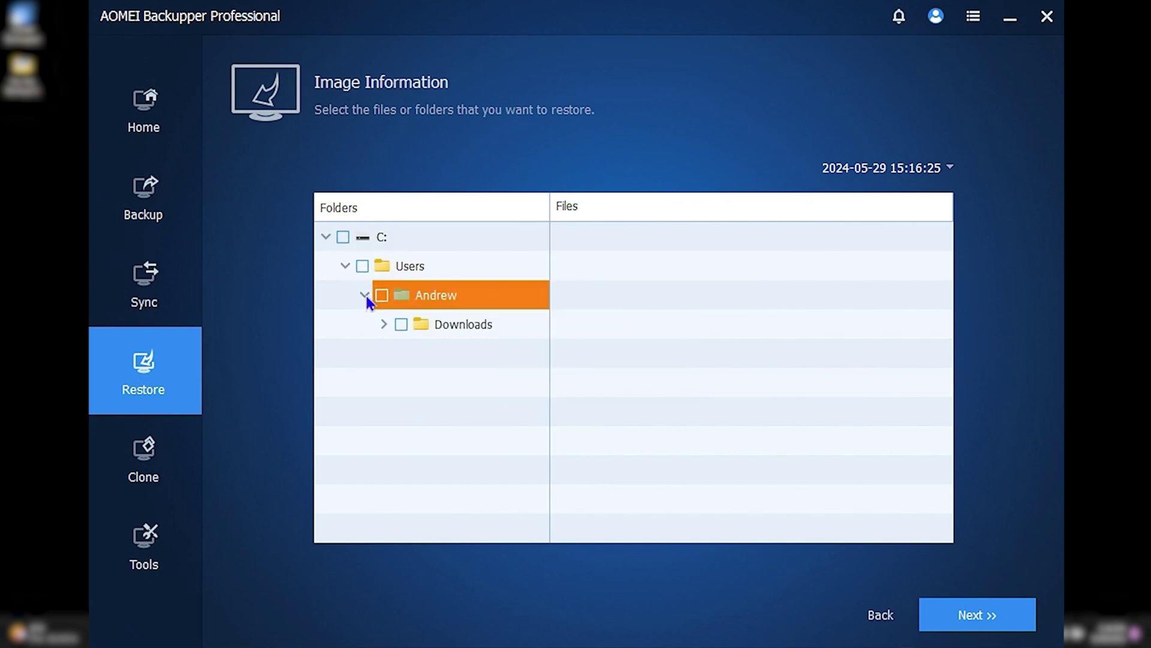
pyautogui.click(380, 325)
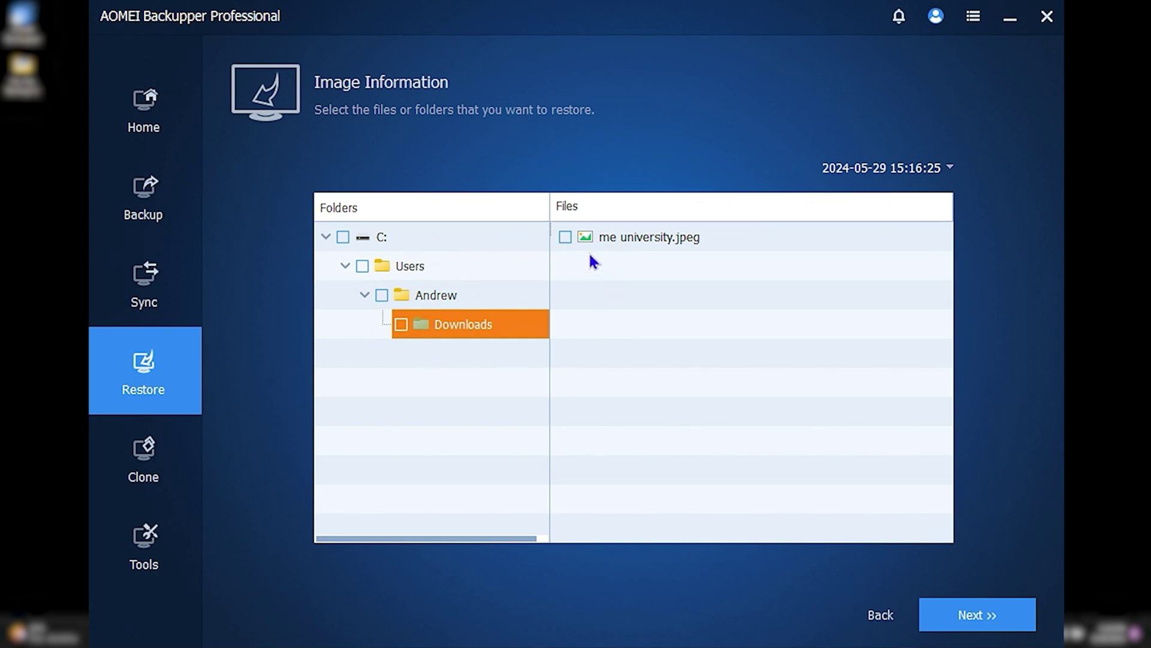
pyautogui.click(566, 238)
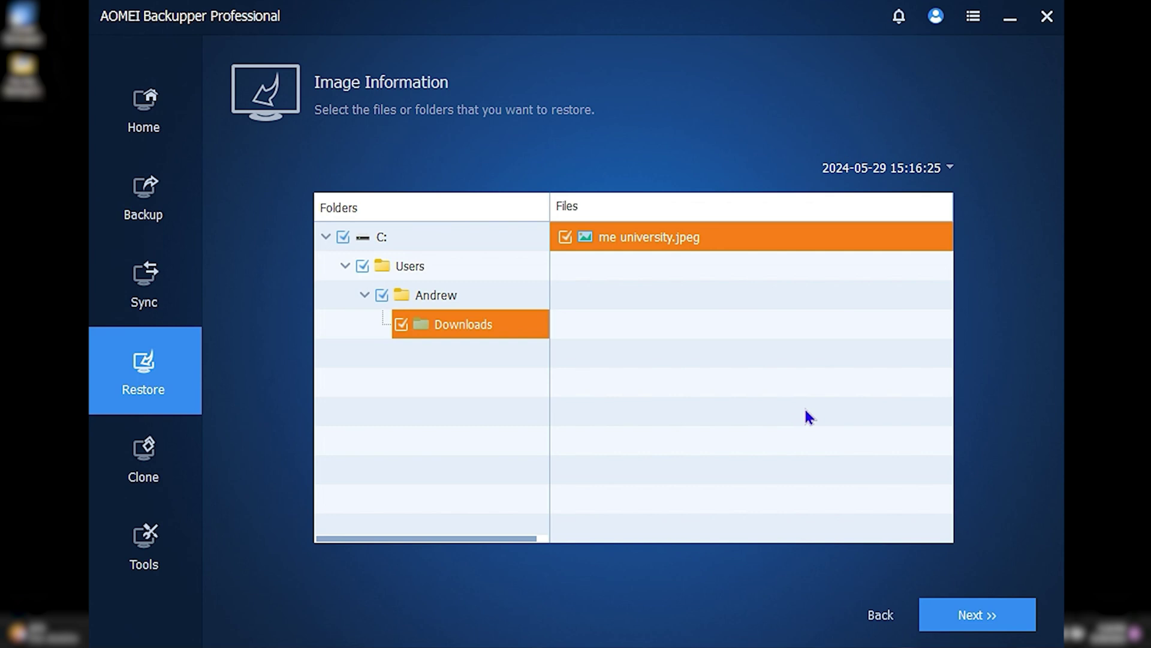
# Restore the marked file to its original location and finish the operation.
pyautogui.click(984, 611)
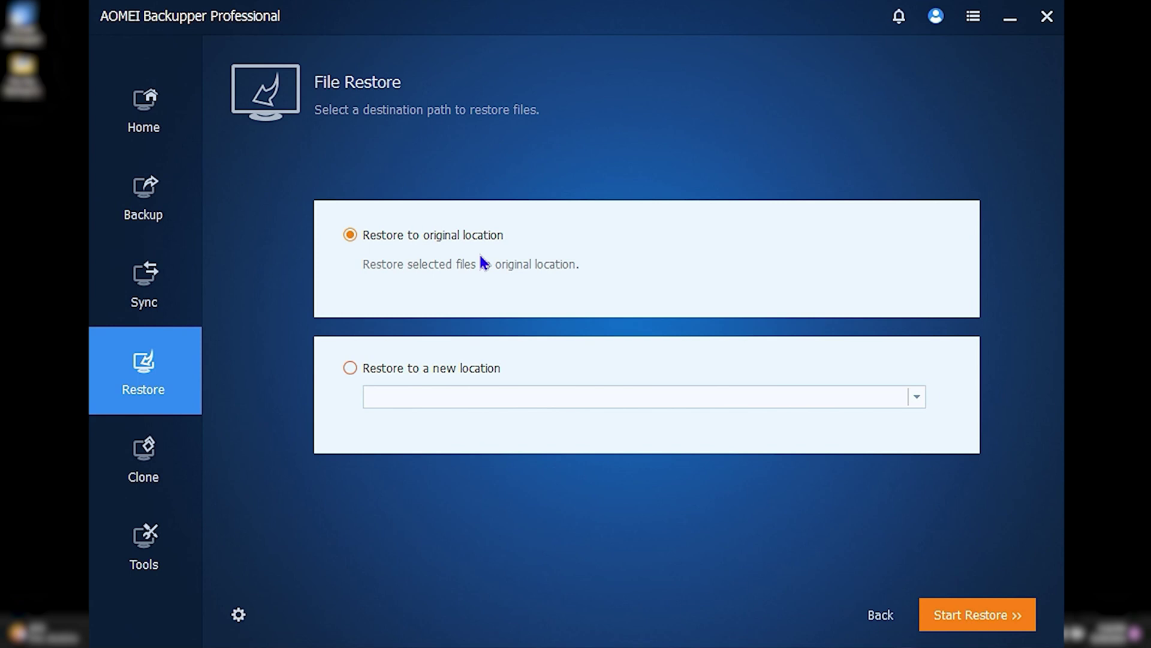
pyautogui.click(439, 398)
pyautogui.click(977, 624)
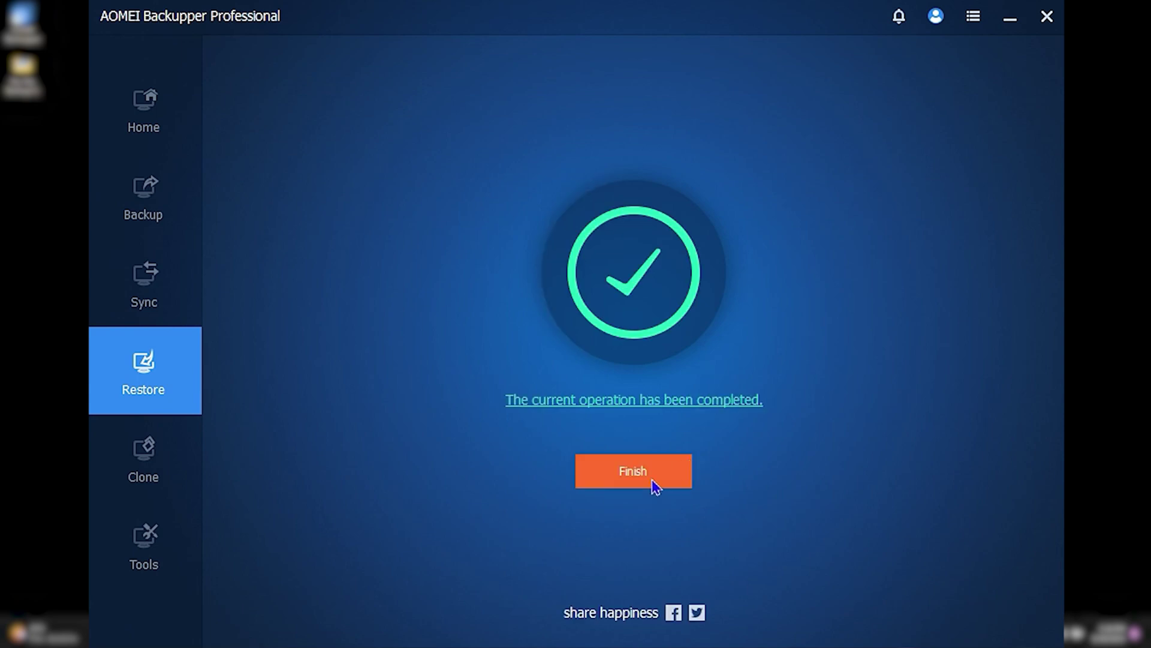
pyautogui.click(654, 481)
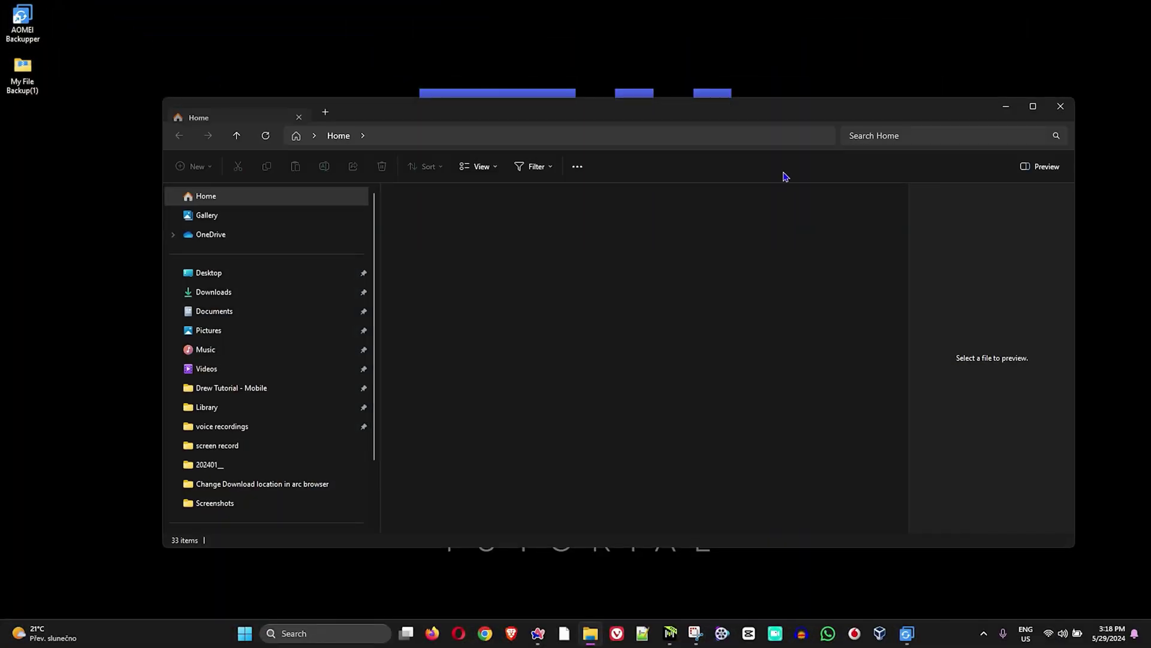
# Check the restored me university.jpeg by opening it from Downloads in File Explorer, then close the image and folder window.
pyautogui.click(230, 292)
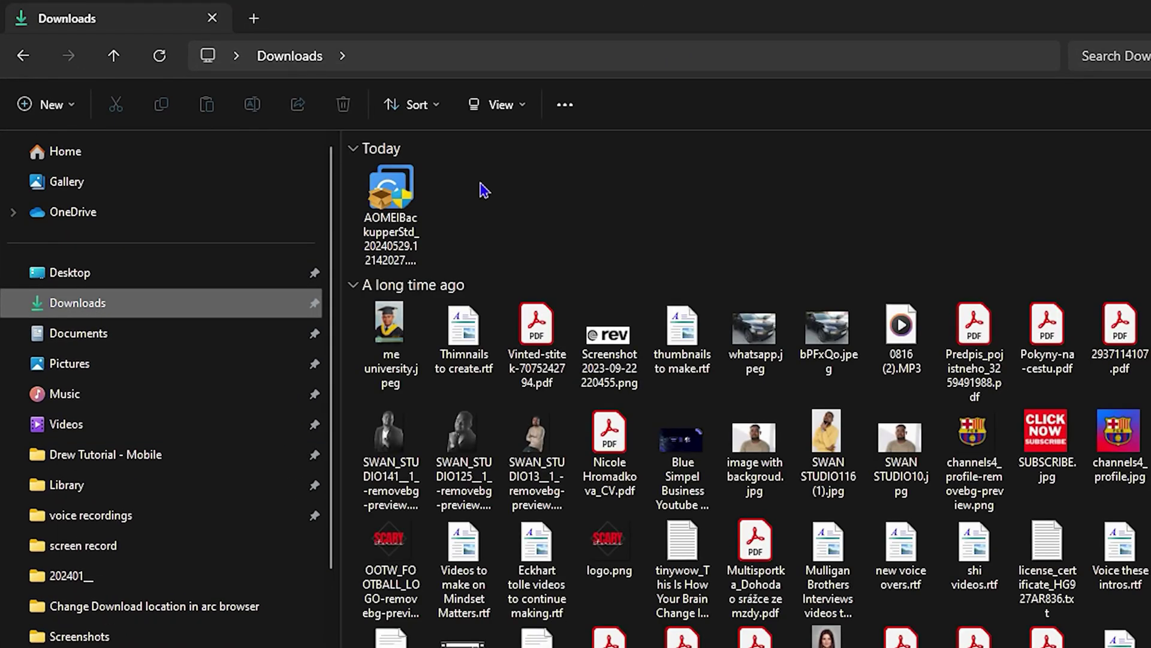
pyautogui.click(396, 339)
pyautogui.doubleClick(396, 339)
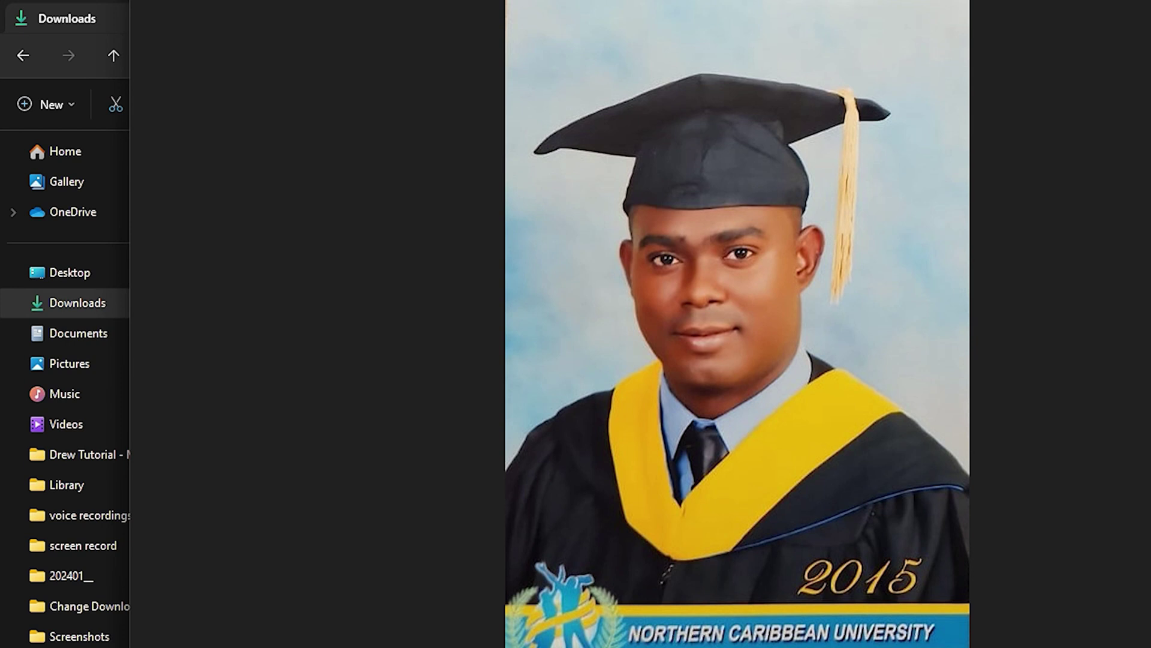
pyautogui.hotkey('alt', 'F4')
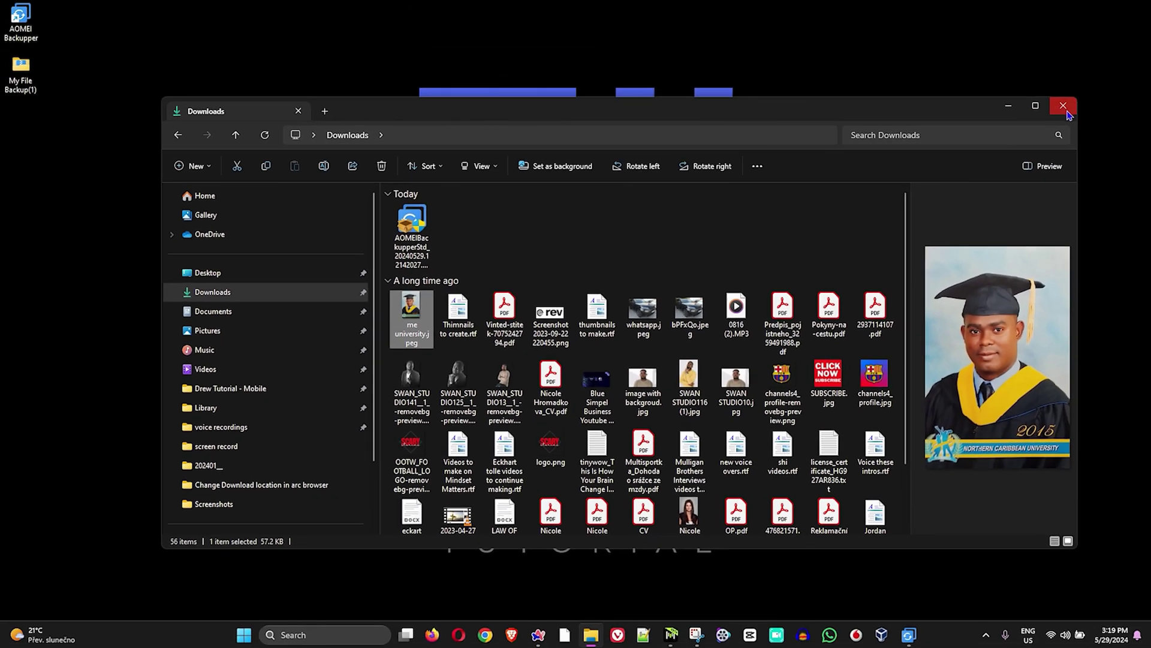
pyautogui.click(1064, 107)
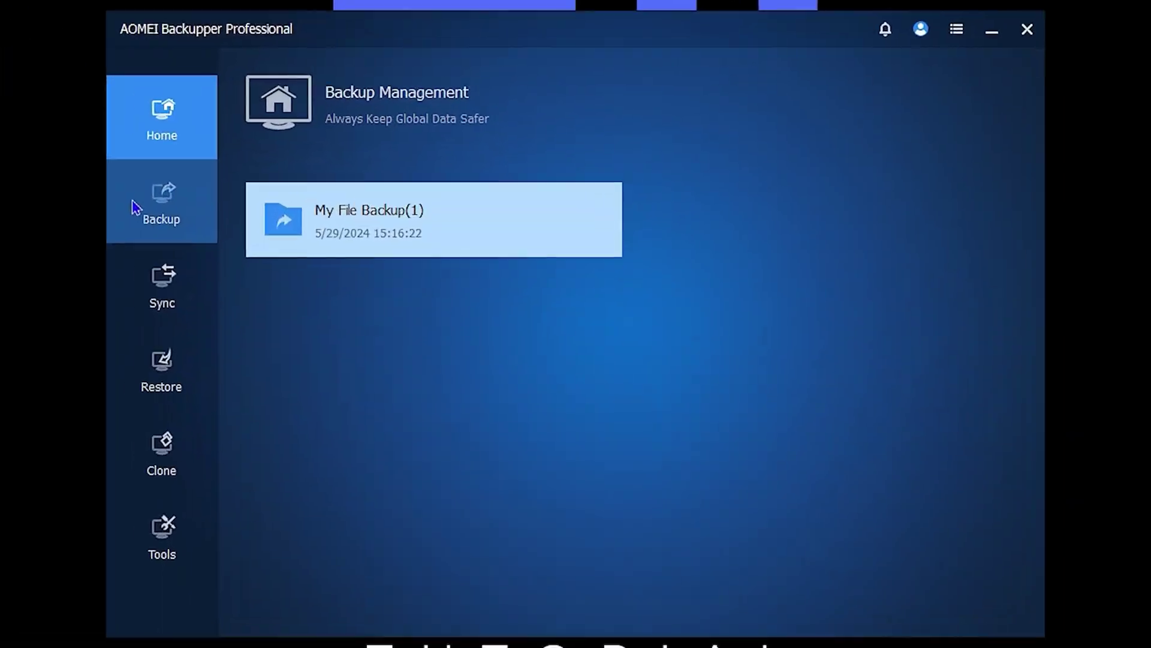
# Revisit the Backup, Sync, Restore, Clone and Tools sections and view the account's licence and cloud storage details.
pyautogui.click(138, 215)
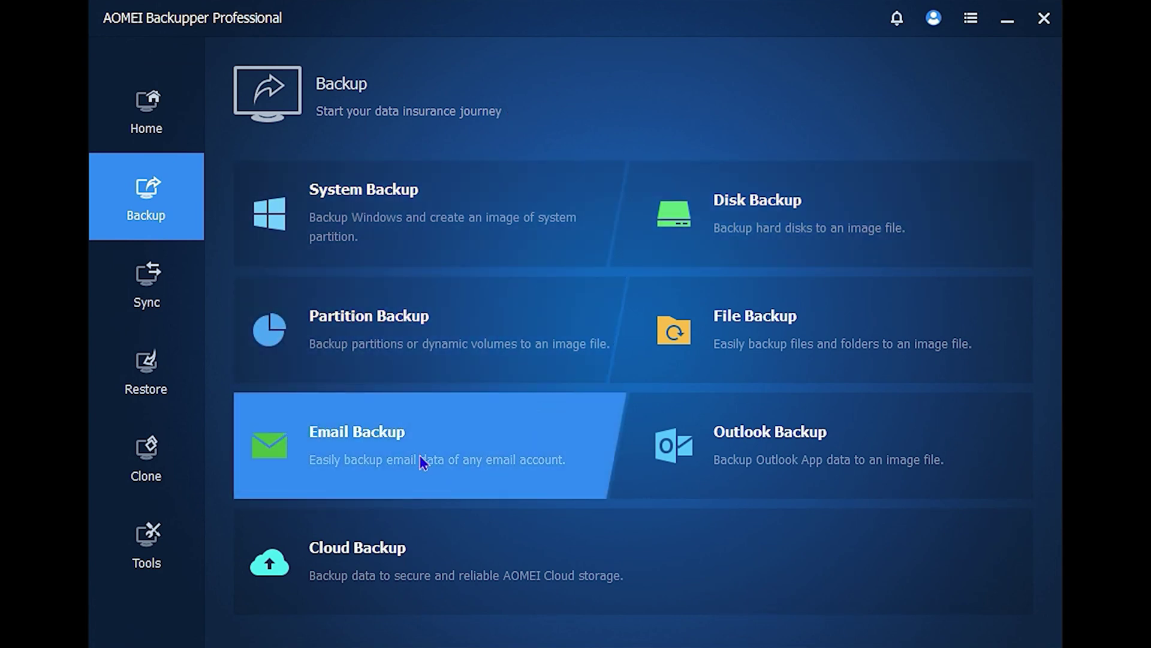
pyautogui.click(149, 305)
pyautogui.click(129, 387)
pyautogui.click(142, 462)
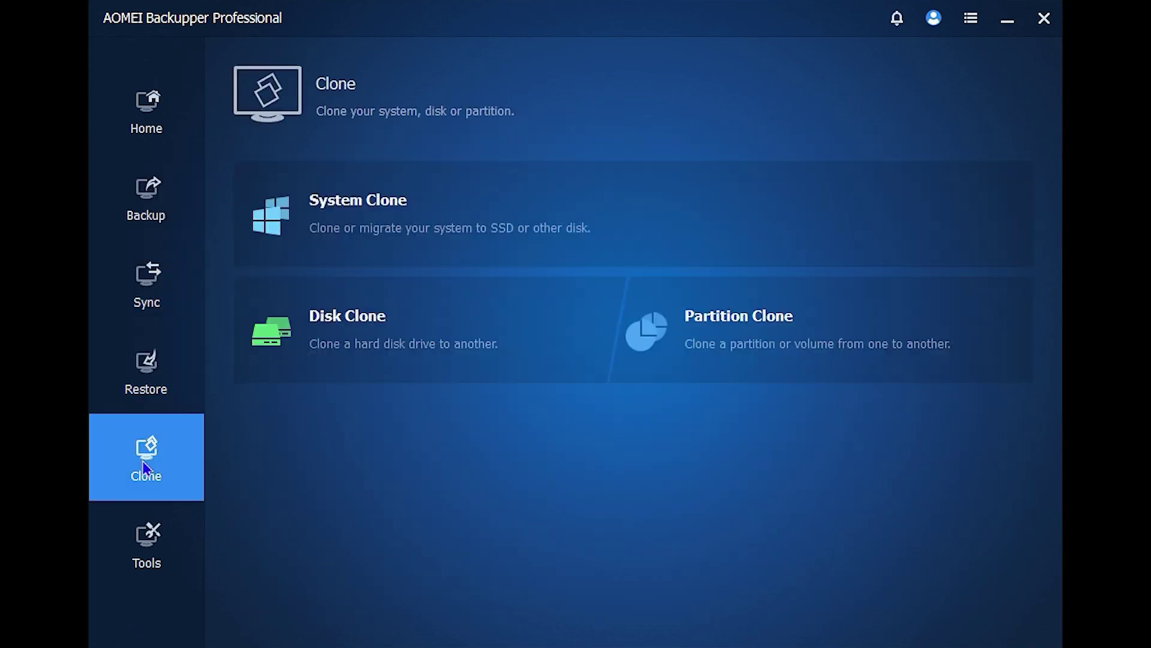
pyautogui.click(173, 584)
pyautogui.click(144, 294)
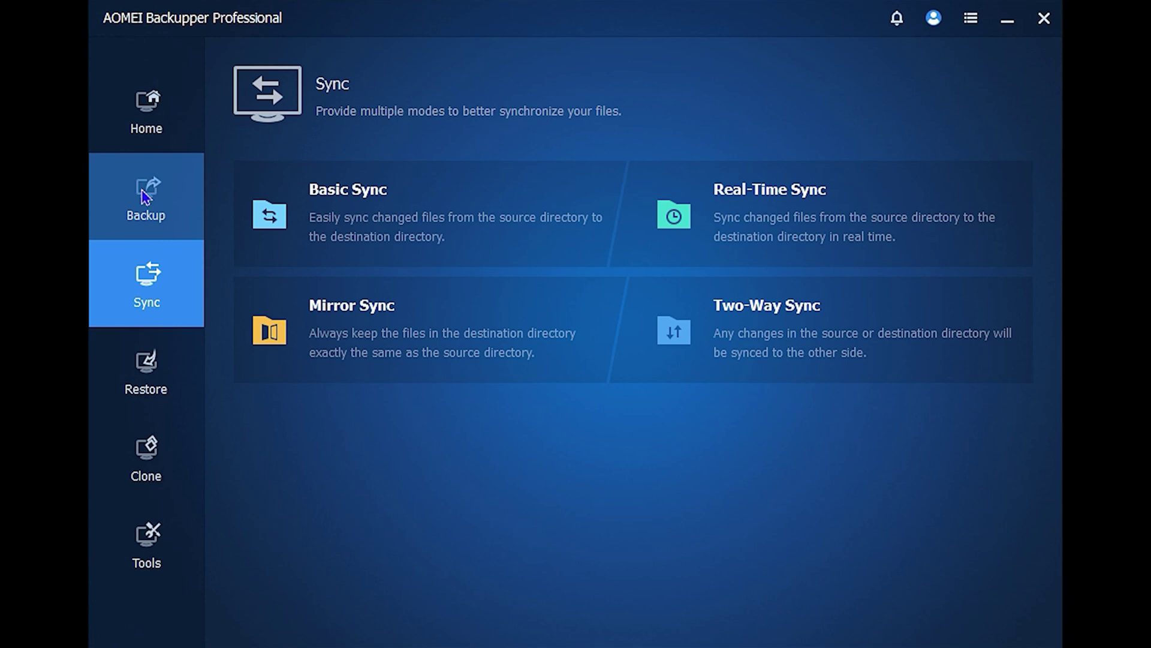
pyautogui.click(940, 25)
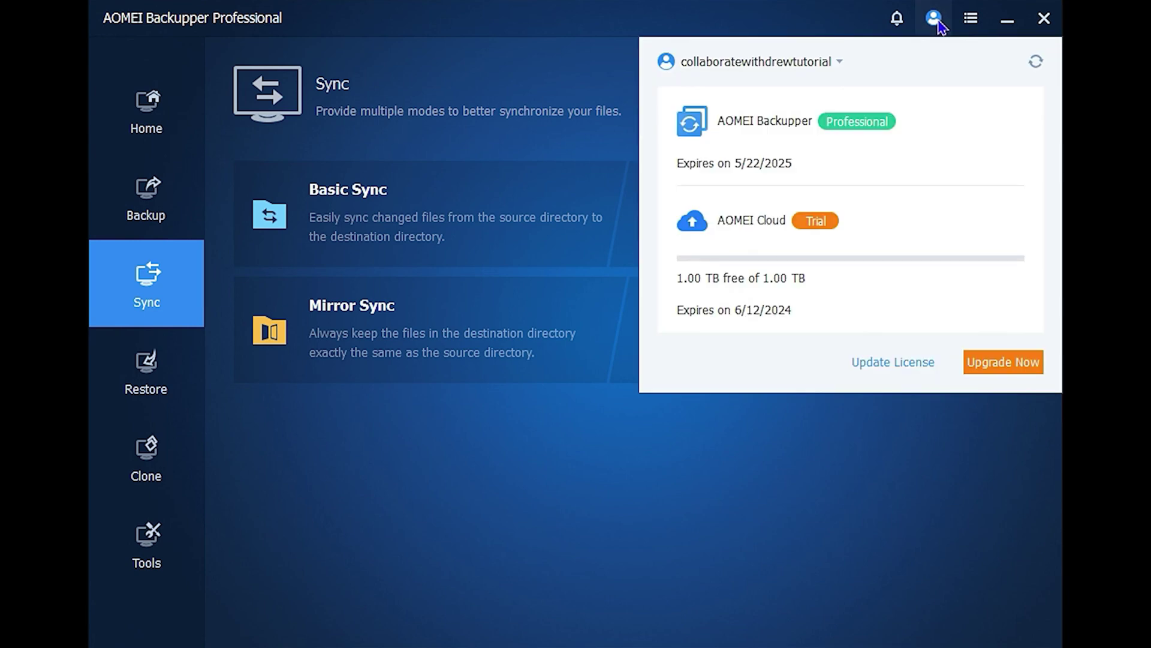